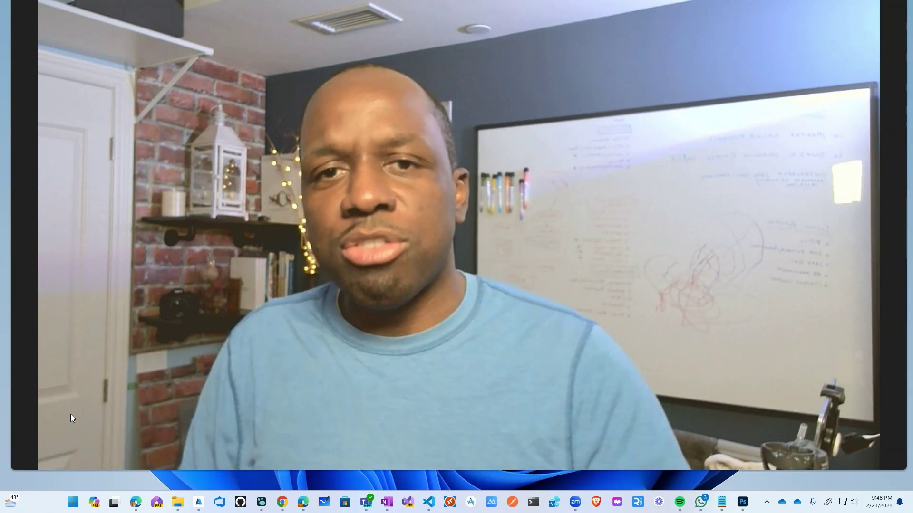
- Open the Zoom desktop app on its Home page and move the window toward the screen centre
{"action": "double_click", "coordinate": [70, 414]}
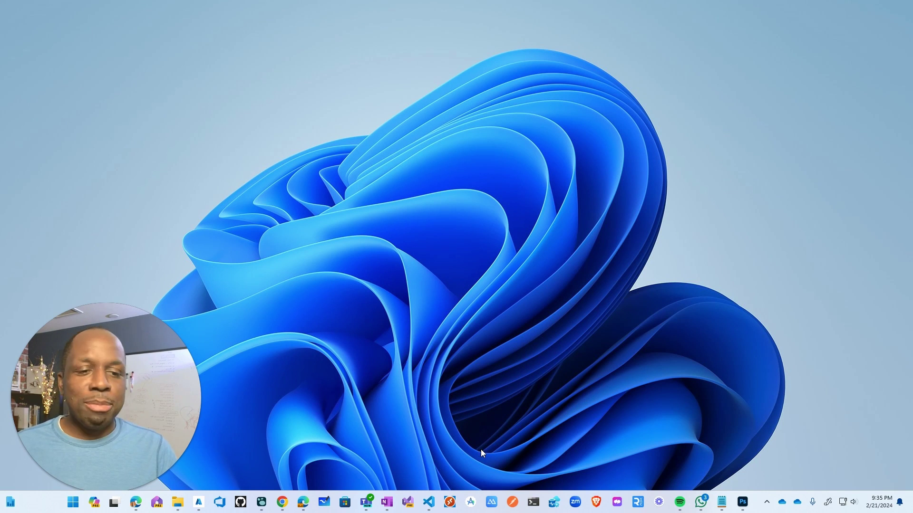
{"action": "left_click", "coordinate": [575, 503]}
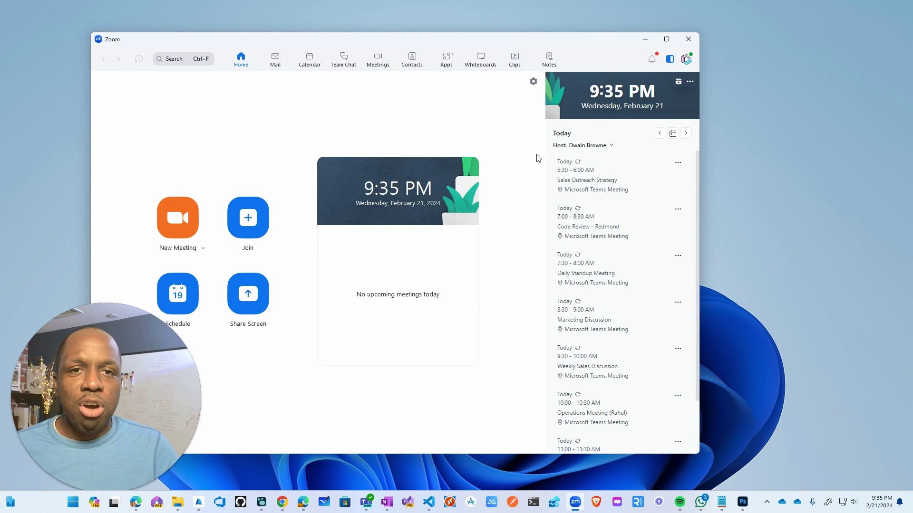
{"action": "left_click_drag", "start_coordinate": [379, 42], "coordinate": [500, 30]}
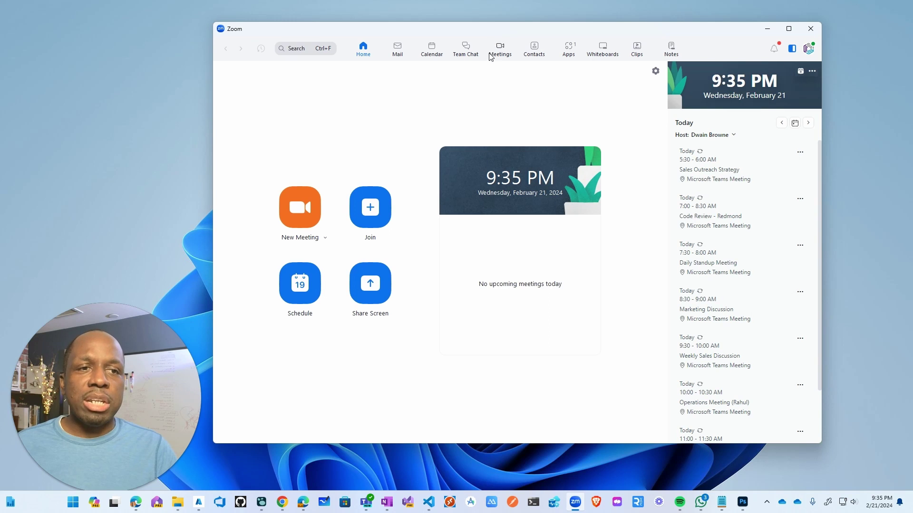
- Start a new instant meeting, then close the Meeting Recaps panel, apps panel and chat notice
{"action": "left_click", "coordinate": [300, 208]}
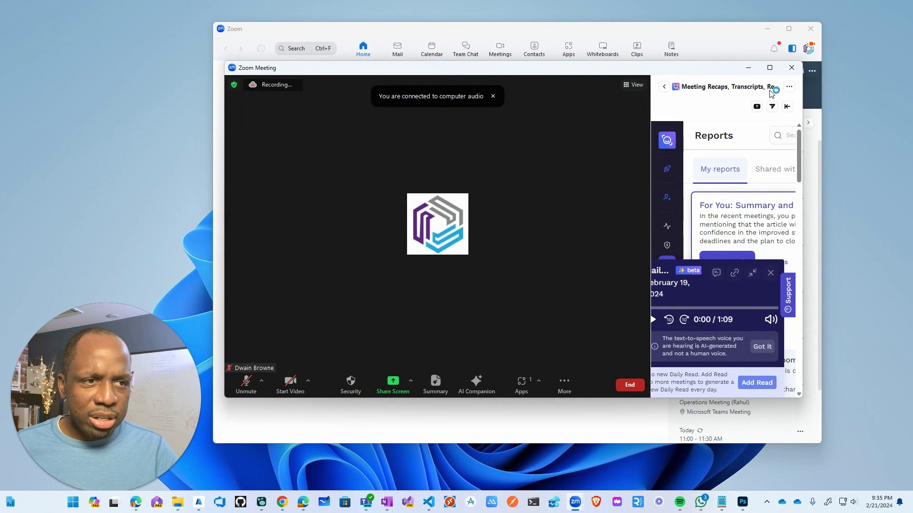
{"action": "left_click", "coordinate": [789, 88]}
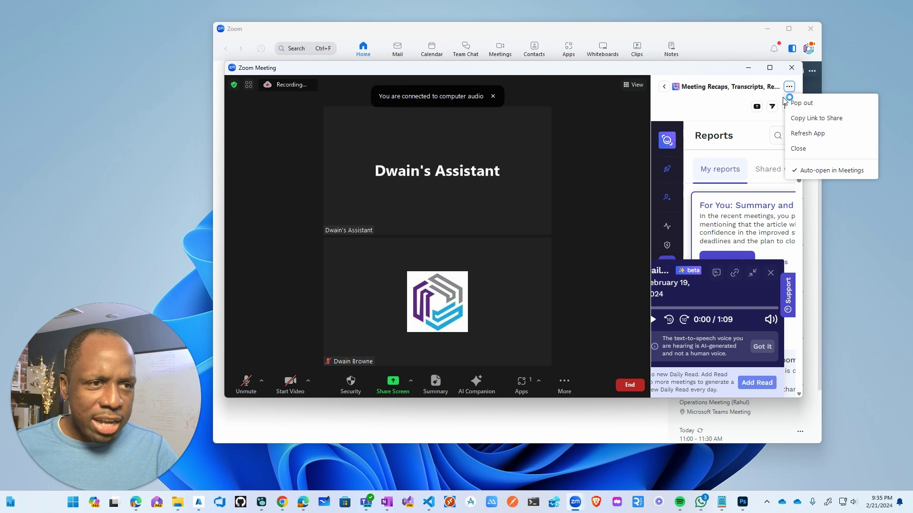
{"action": "left_click", "coordinate": [801, 148]}
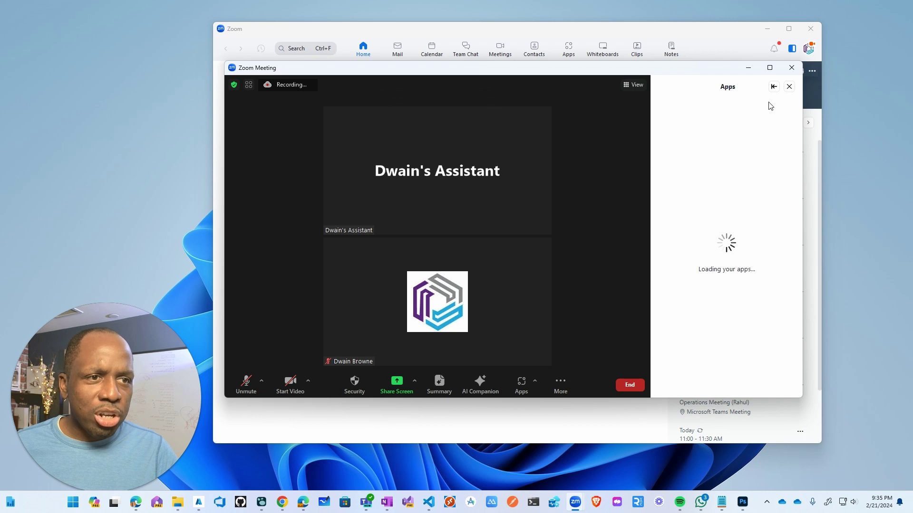
{"action": "left_click", "coordinate": [789, 87]}
{"action": "left_click", "coordinate": [615, 291]}
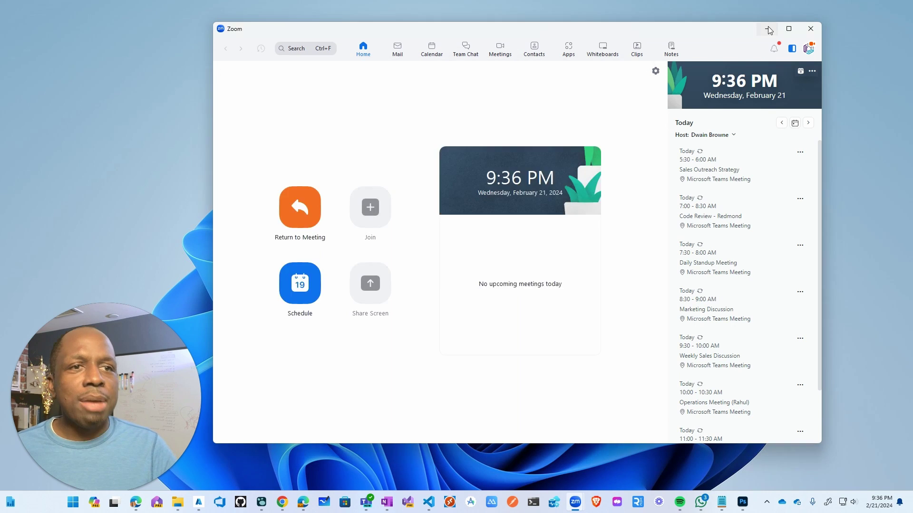
- Minimize the Zoom home window and toggle the meeting window to full screen and back
{"action": "left_click", "coordinate": [768, 28]}
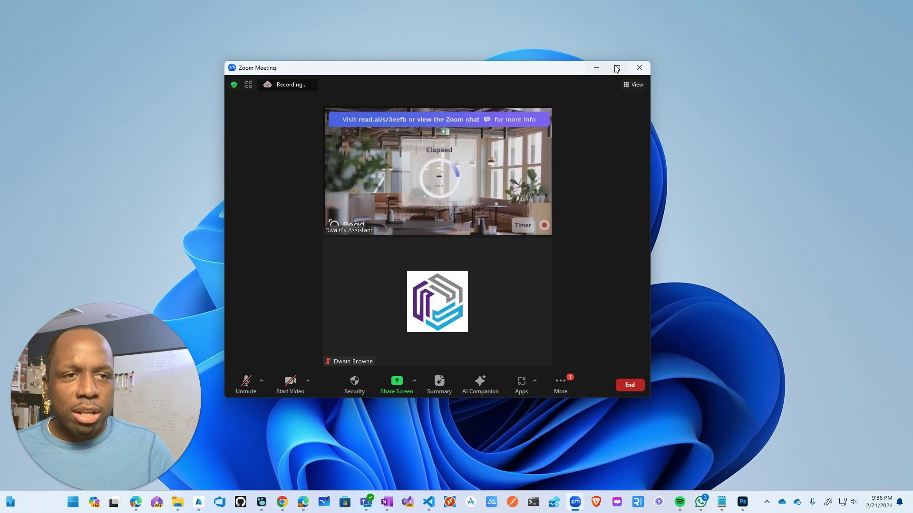
{"action": "left_click", "coordinate": [618, 68]}
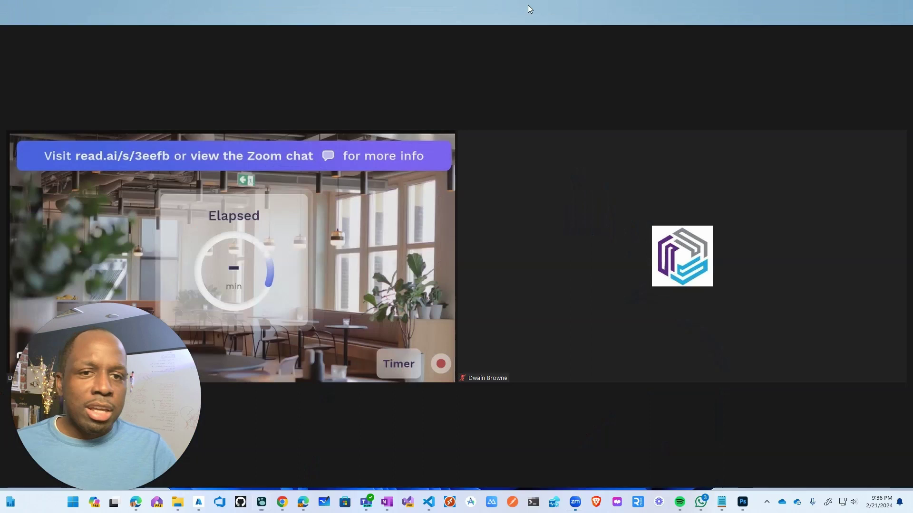
{"action": "double_click", "coordinate": [462, 32]}
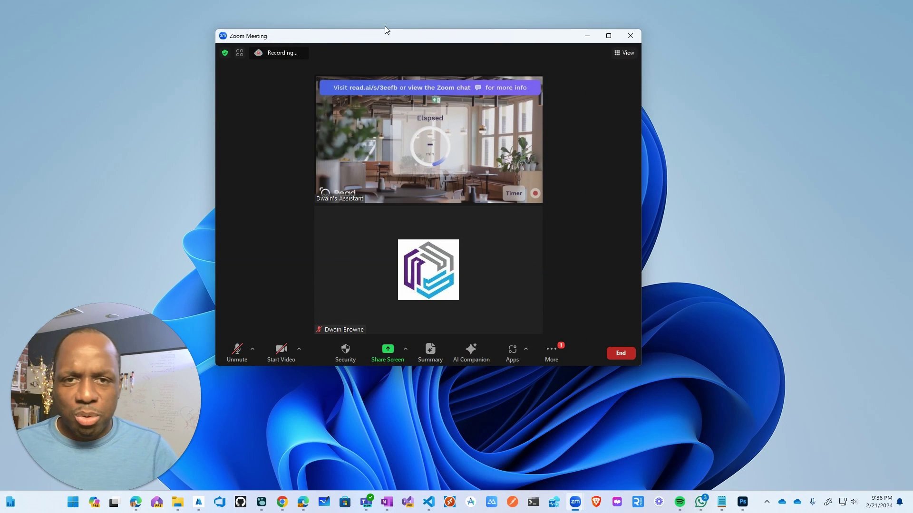
- Move and resize the meeting window, then open the Read assistant's participant options
{"action": "left_click_drag", "start_coordinate": [357, 38], "coordinate": [212, 31]}
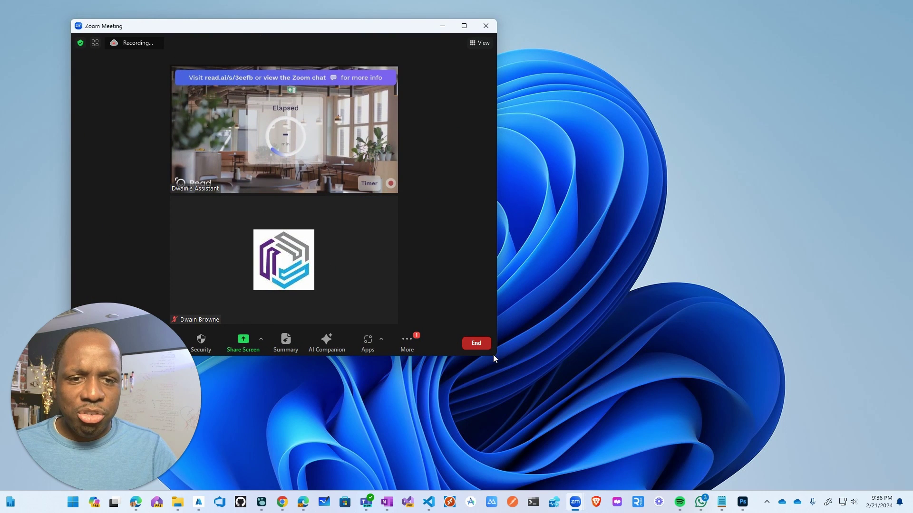
{"action": "left_click_drag", "start_coordinate": [512, 356], "coordinate": [829, 445]}
{"action": "left_click_drag", "start_coordinate": [373, 31], "coordinate": [450, 22]}
{"action": "left_click_drag", "start_coordinate": [146, 121], "coordinate": [186, 119]}
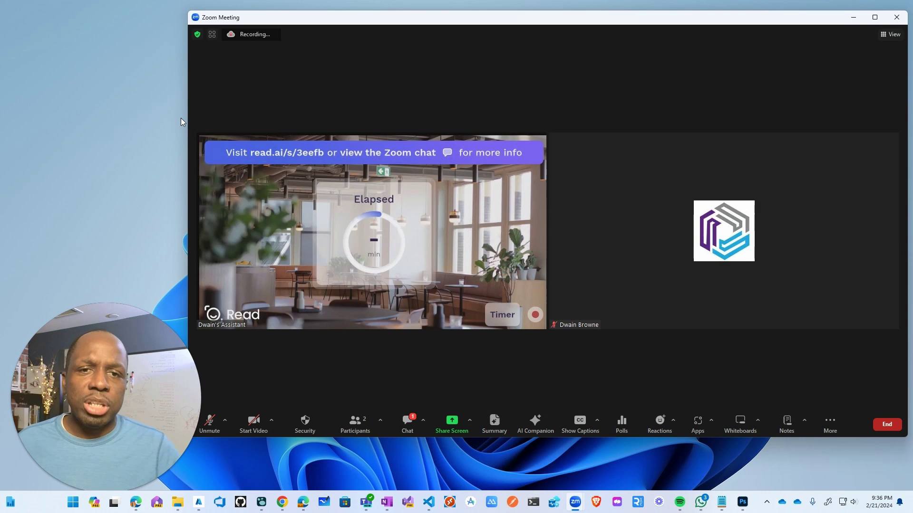
{"action": "mouse_move", "coordinate": [587, 206]}
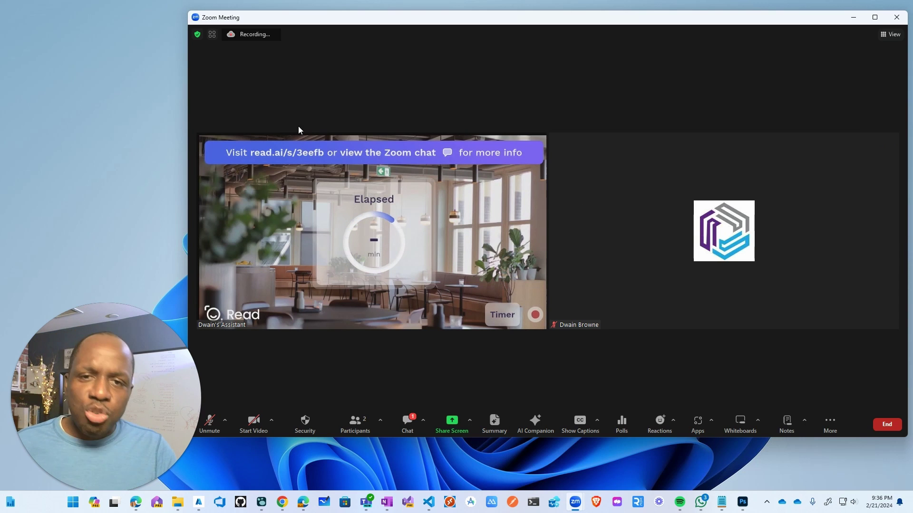
{"action": "left_click", "coordinate": [540, 140]}
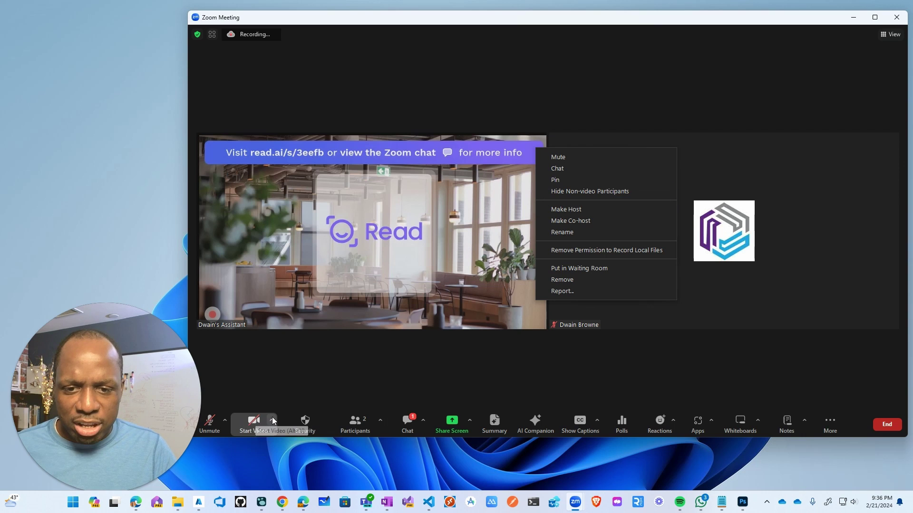
- Close the participant menu and select Blackmagic Design as the camera
{"action": "left_click", "coordinate": [611, 90]}
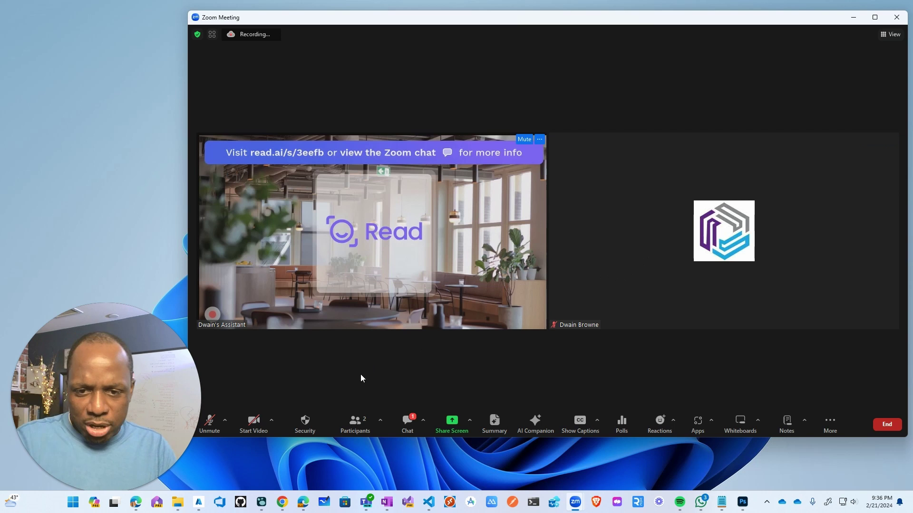
{"action": "left_click", "coordinate": [272, 420]}
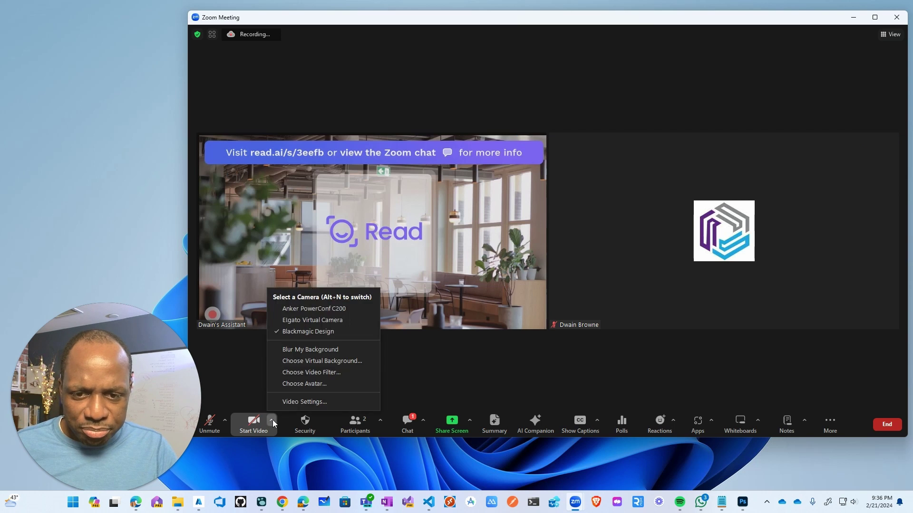
{"action": "left_click", "coordinate": [309, 334]}
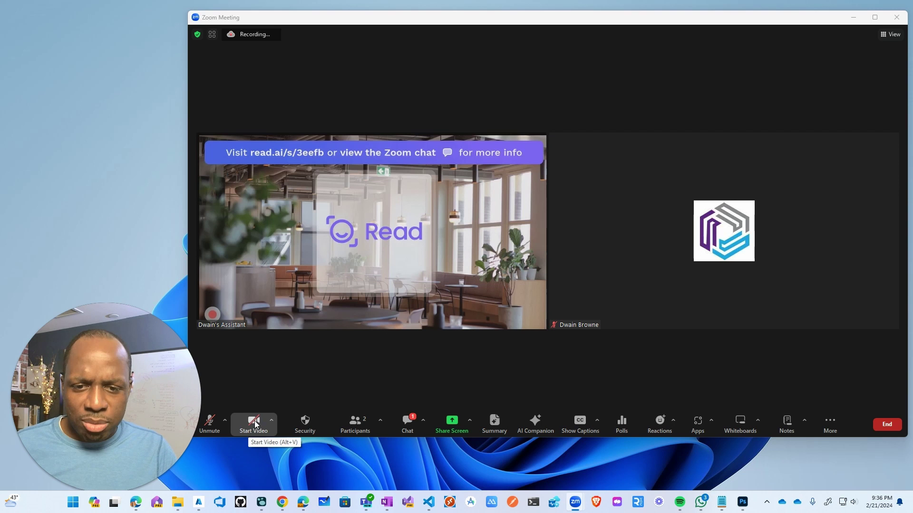
- Open and close the Video Settings window, then nudge the meeting window into place
{"action": "left_click", "coordinate": [271, 421]}
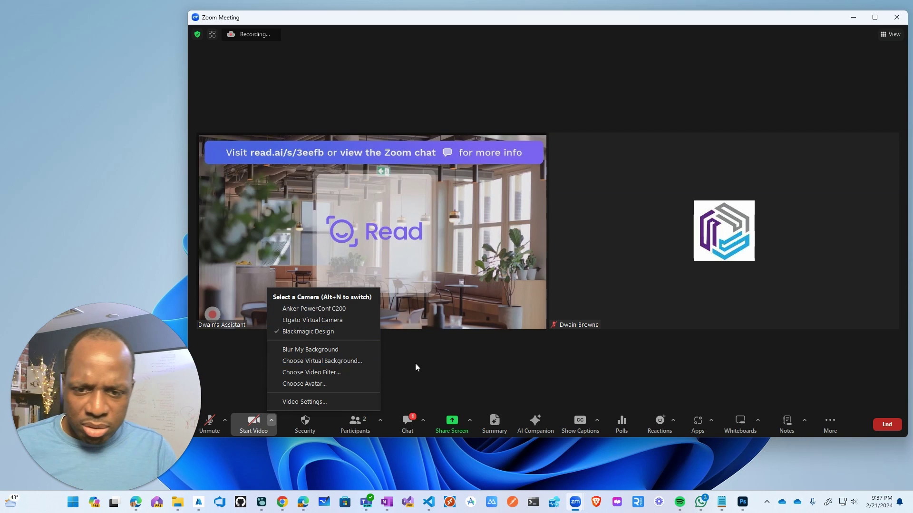
{"action": "left_click", "coordinate": [392, 373]}
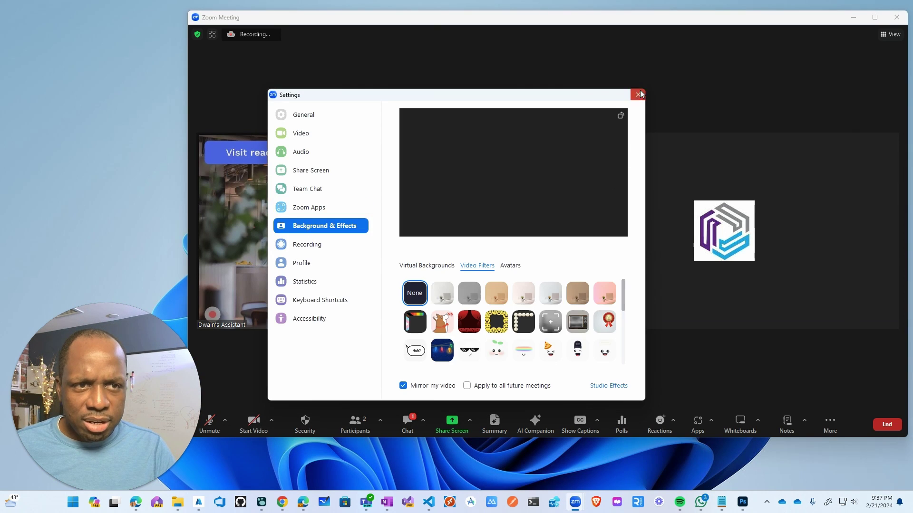
{"action": "left_click", "coordinate": [639, 94]}
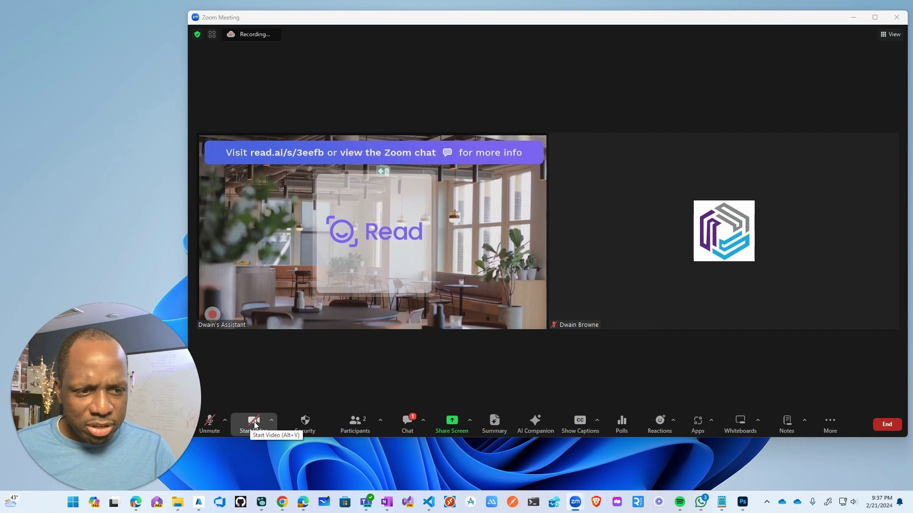
{"action": "mouse_move", "coordinate": [433, 29]}
{"action": "left_mouse_down"}
{"action": "mouse_move", "coordinate": [903, 67]}
{"action": "mouse_move", "coordinate": [449, 55]}
{"action": "mouse_move", "coordinate": [430, 39]}
{"action": "mouse_move", "coordinate": [420, 6]}
{"action": "mouse_move", "coordinate": [436, 32]}
{"action": "mouse_move", "coordinate": [437, 77]}
{"action": "mouse_move", "coordinate": [426, 81]}
{"action": "mouse_move", "coordinate": [420, 26]}
{"action": "left_mouse_up"}
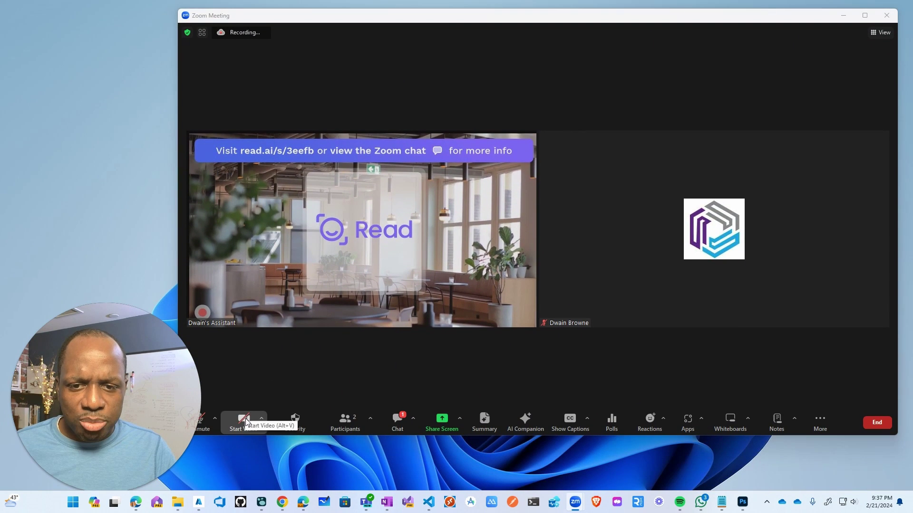
{"action": "mouse_move", "coordinate": [679, 237]}
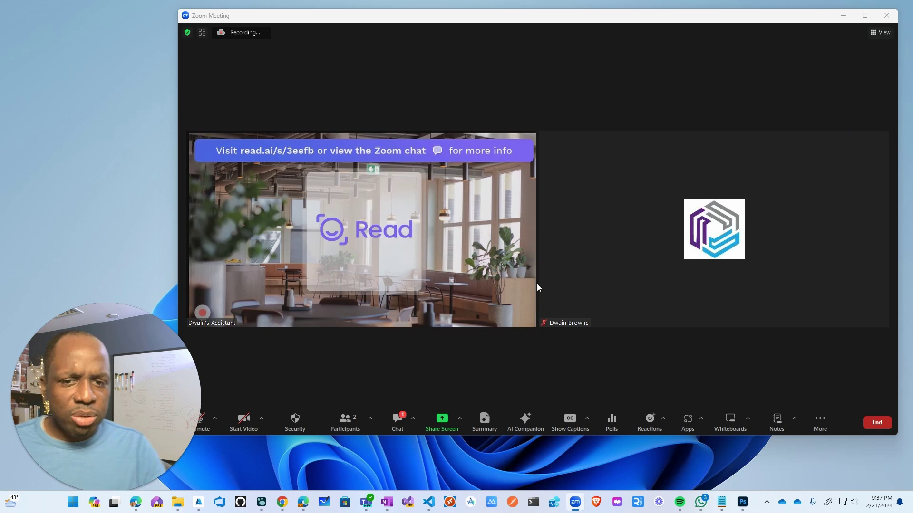
{"action": "mouse_move", "coordinate": [468, 18]}
{"action": "left_mouse_down"}
{"action": "mouse_move", "coordinate": [487, 76]}
{"action": "mouse_move", "coordinate": [452, 49]}
{"action": "mouse_move", "coordinate": [472, 23]}
{"action": "left_mouse_up"}
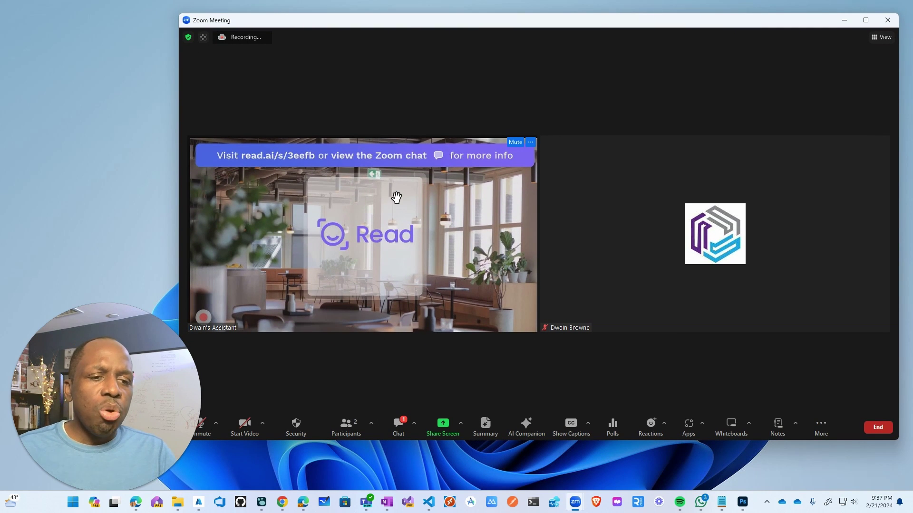
- Search Zoom's app directory for 'read ai', then open Meeting Recaps from My Apps
{"action": "left_click", "coordinate": [689, 424]}
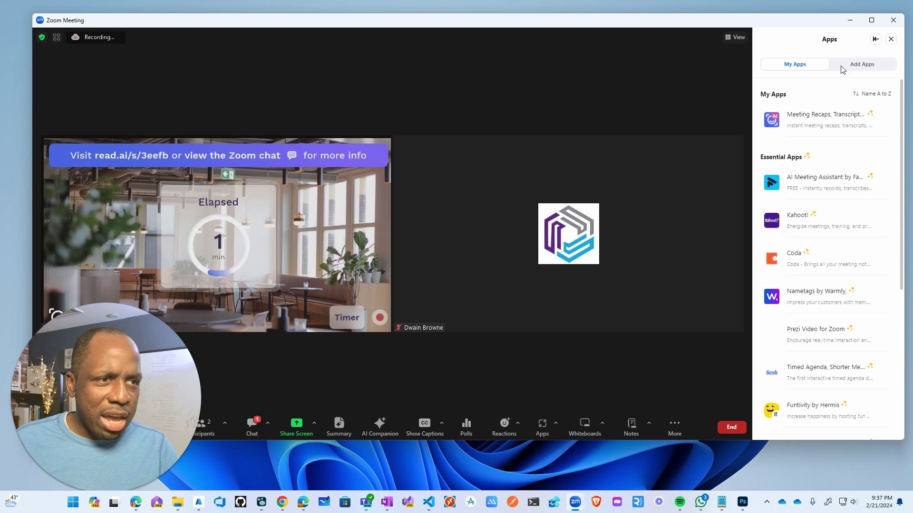
{"action": "left_click", "coordinate": [855, 66]}
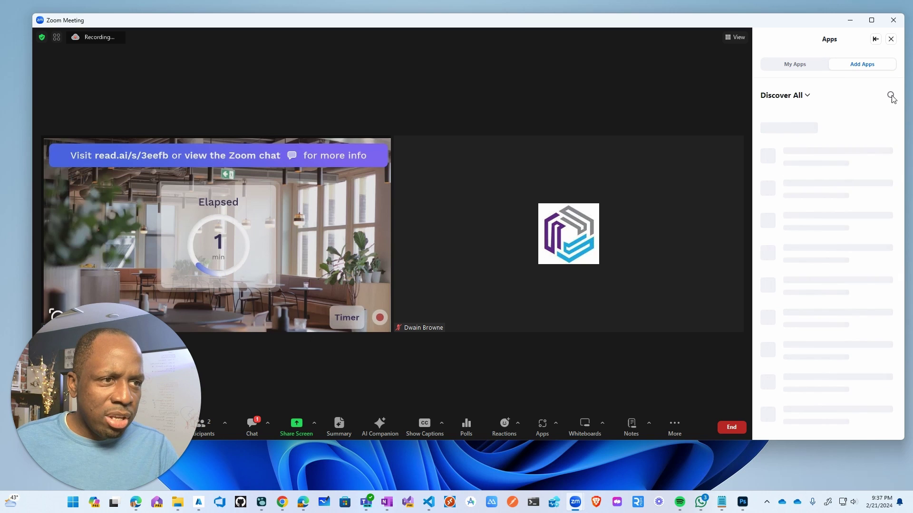
{"action": "left_click", "coordinate": [890, 95]}
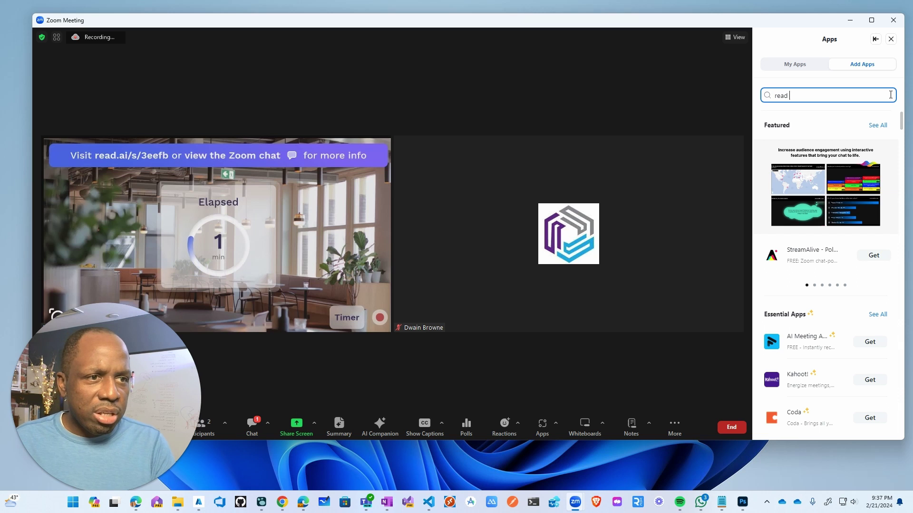
{"action": "type", "text": "read ai"}
{"action": "key", "text": "Return"}
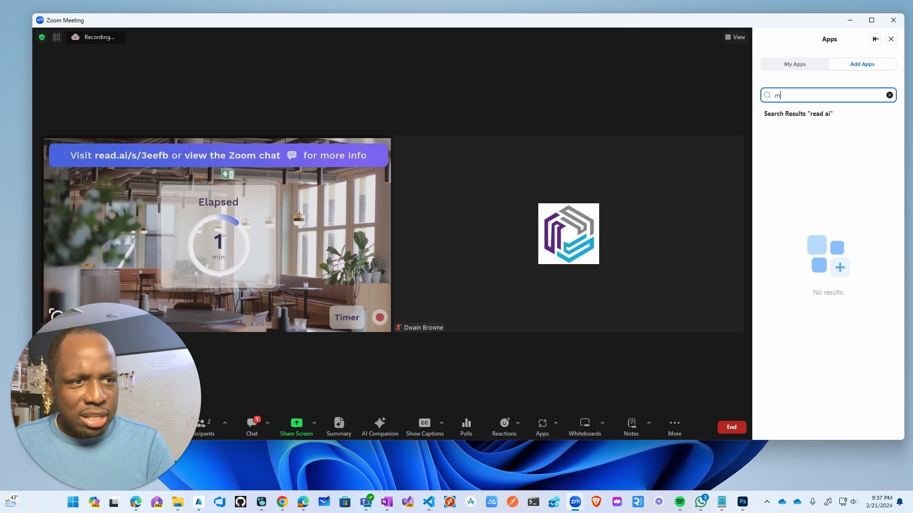
{"action": "type", "text": "eting recap"}
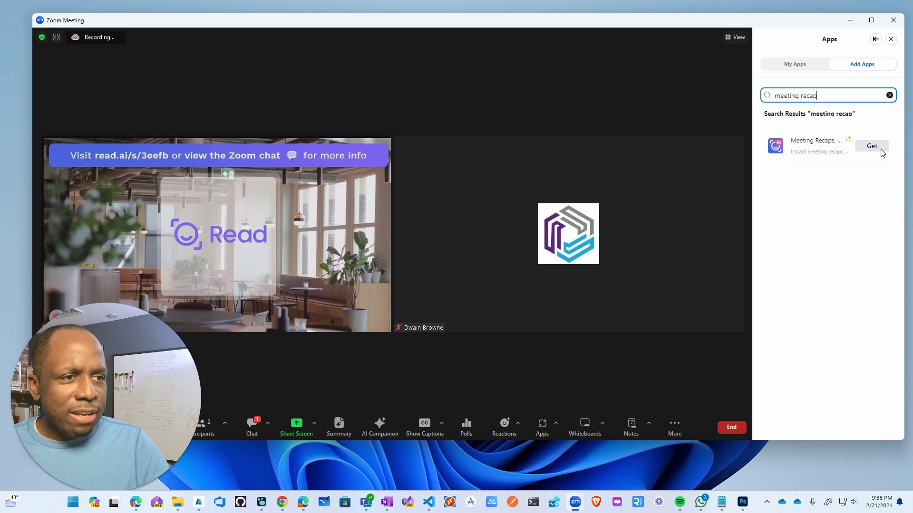
{"action": "left_click", "coordinate": [798, 66]}
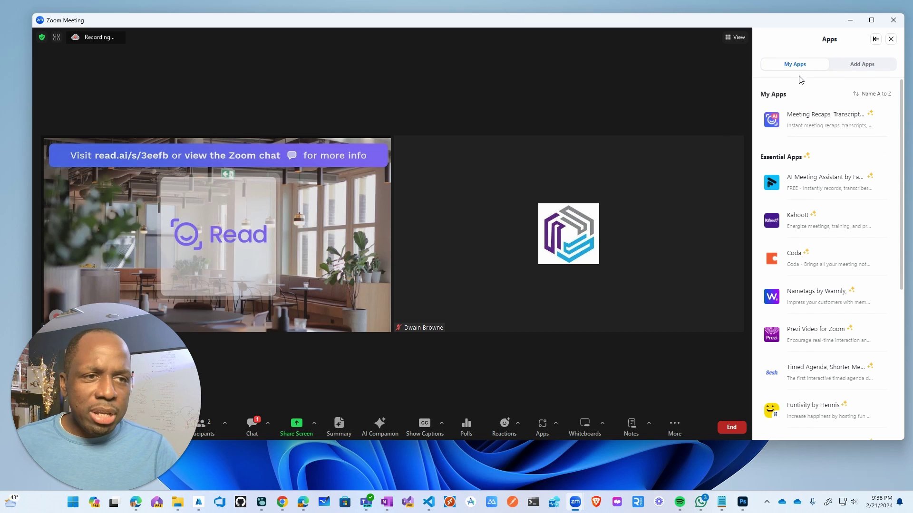
{"action": "left_click", "coordinate": [814, 116]}
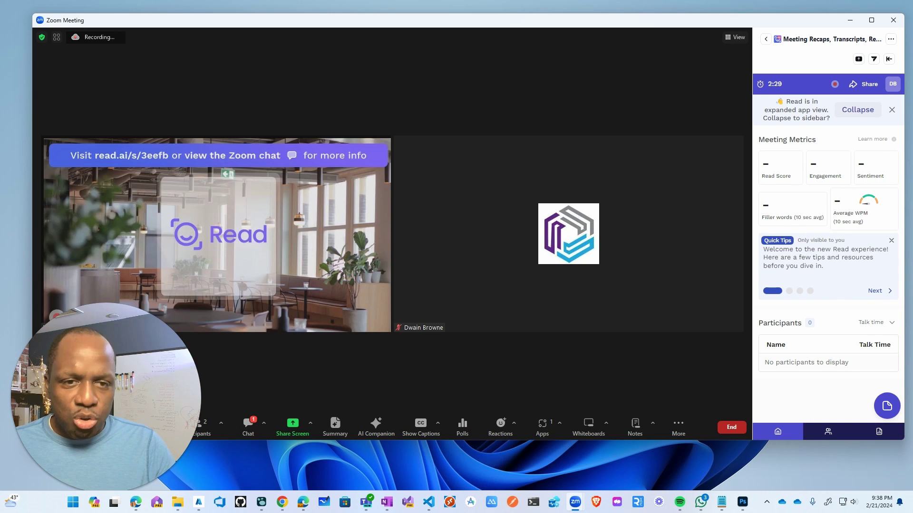
- Bring the Read support article forward, scroll to 'Copy Invite Link', then close Chrome
{"action": "key", "text": "alt+Tab"}
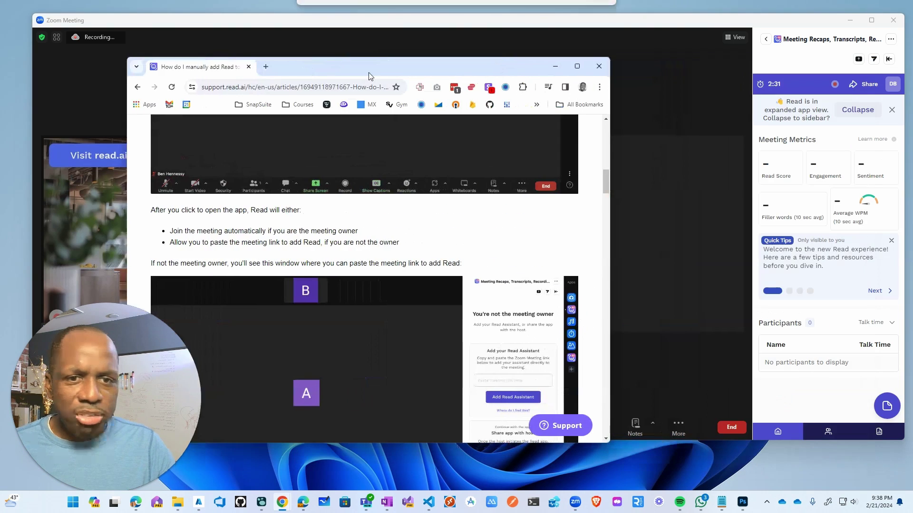
{"action": "left_click_drag", "start_coordinate": [382, 61], "coordinate": [413, 32]}
{"action": "left_click_drag", "start_coordinate": [640, 147], "coordinate": [641, 164]}
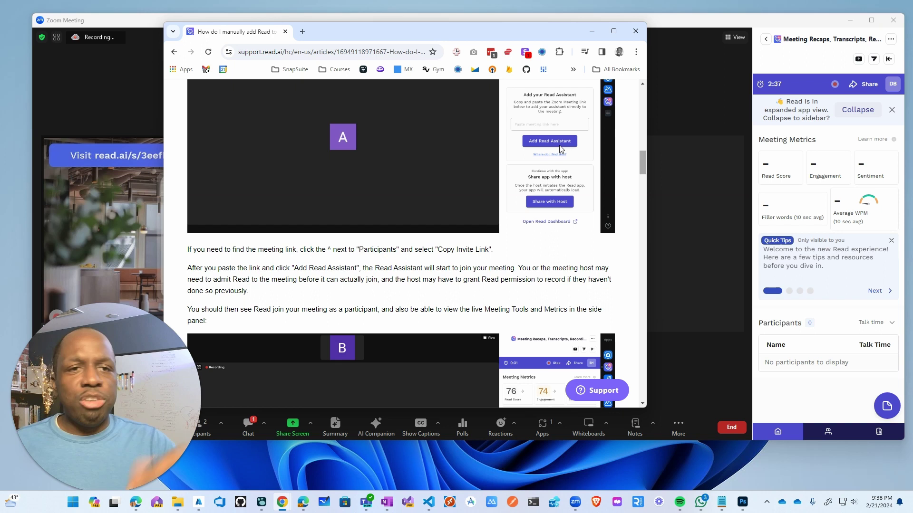
{"action": "left_click", "coordinate": [592, 31]}
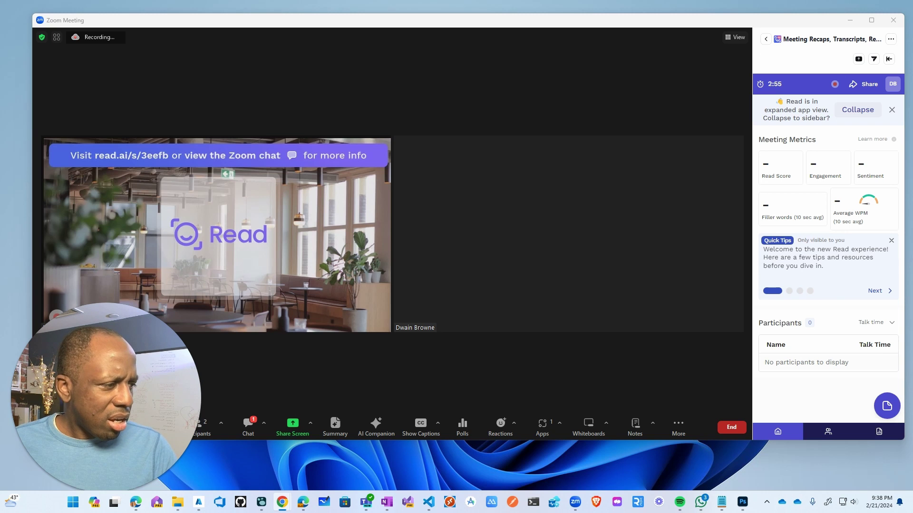
{"action": "key", "text": "alt+Tab"}
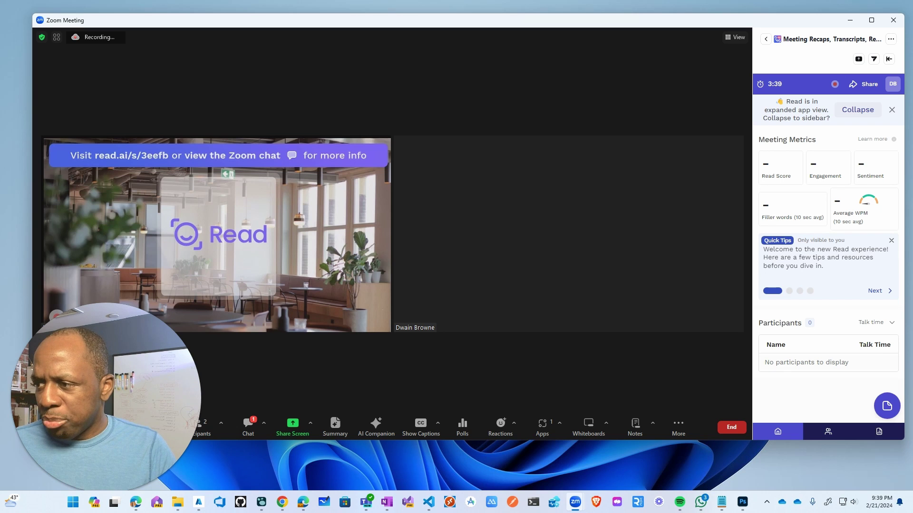
- Open Logseq enlarged near the screen centre and review the Feb 21st, 2024 common-issues notes
{"action": "left_click", "coordinate": [261, 502]}
{"action": "left_click_drag", "start_coordinate": [237, 90], "coordinate": [394, 32]}
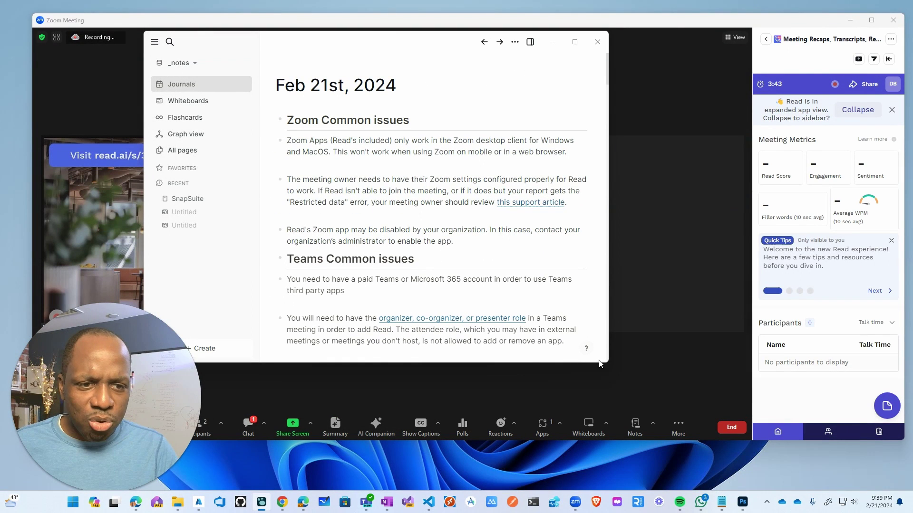
{"action": "left_click_drag", "start_coordinate": [600, 363], "coordinate": [693, 413]}
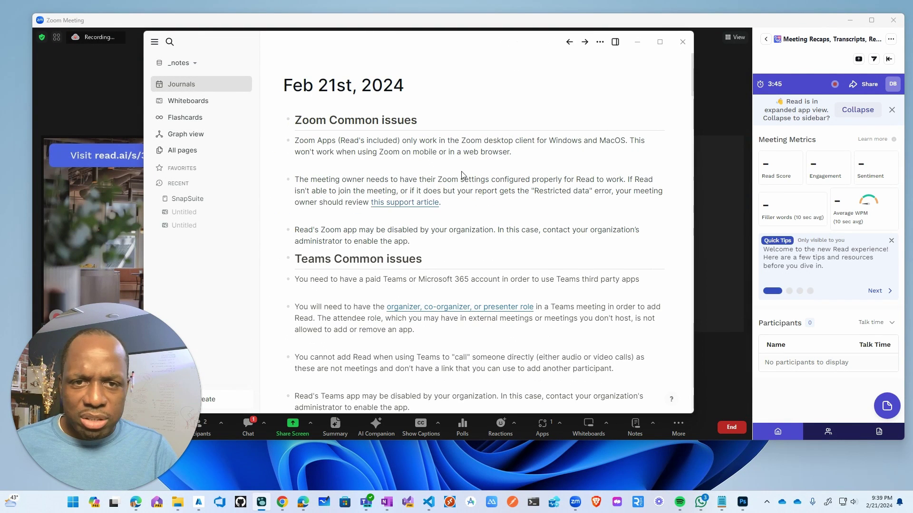
{"action": "left_click", "coordinate": [535, 192]}
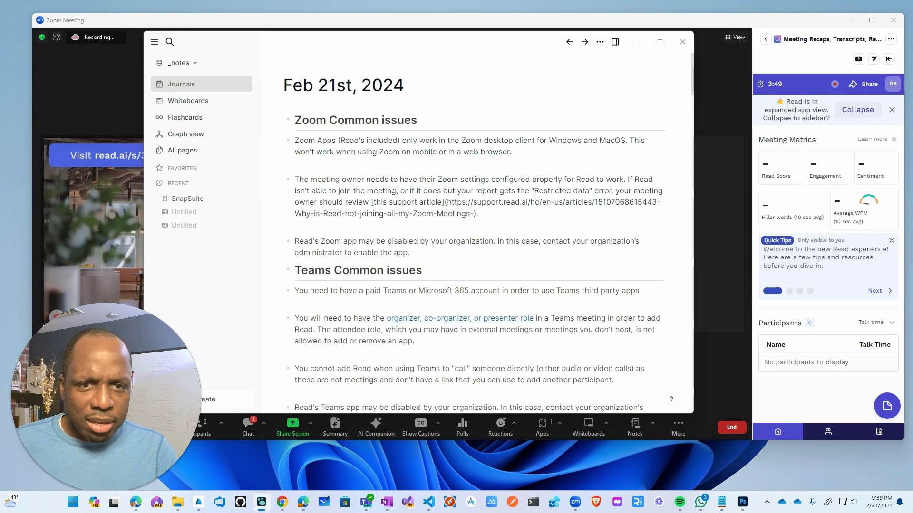
{"action": "key", "text": "Escape"}
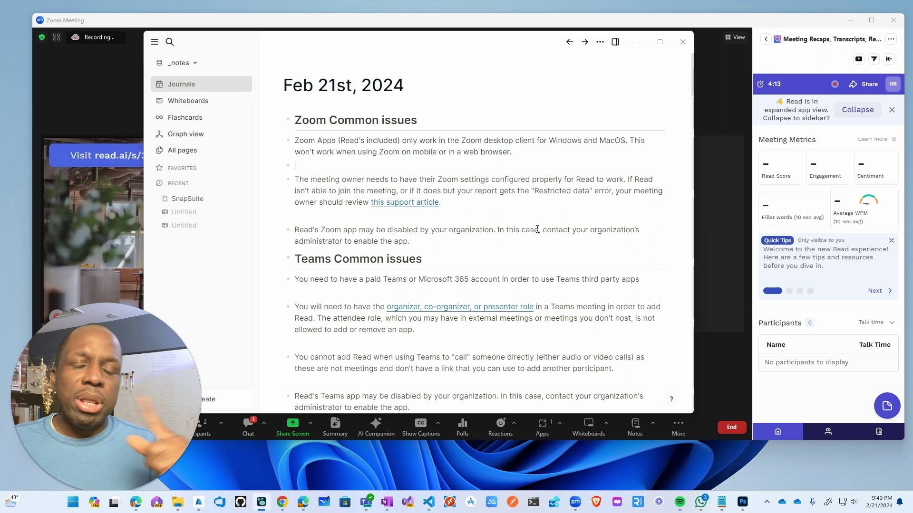
{"action": "scroll", "coordinate": [522, 209], "scroll_direction": "down", "scroll_amount": 3}
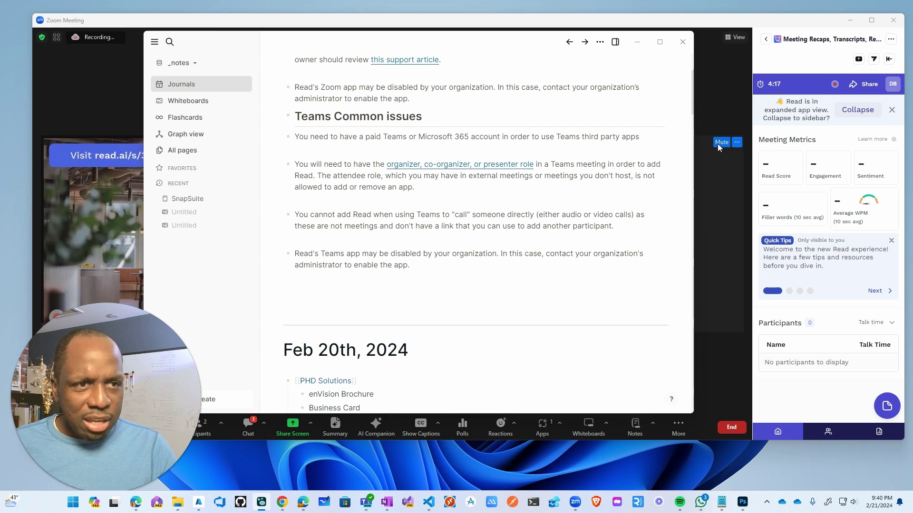
- End the Zoom meeting for all participants and minimize Zoom
{"action": "left_click", "coordinate": [893, 20]}
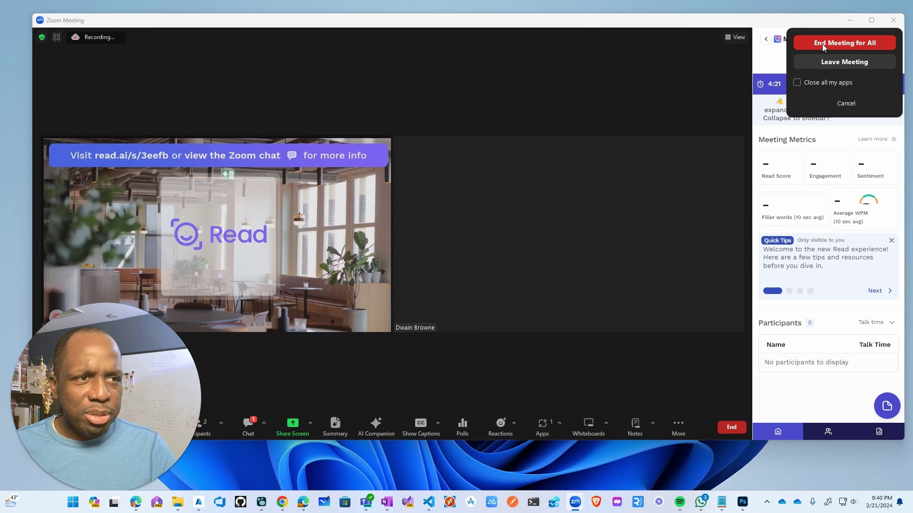
{"action": "left_click", "coordinate": [853, 44]}
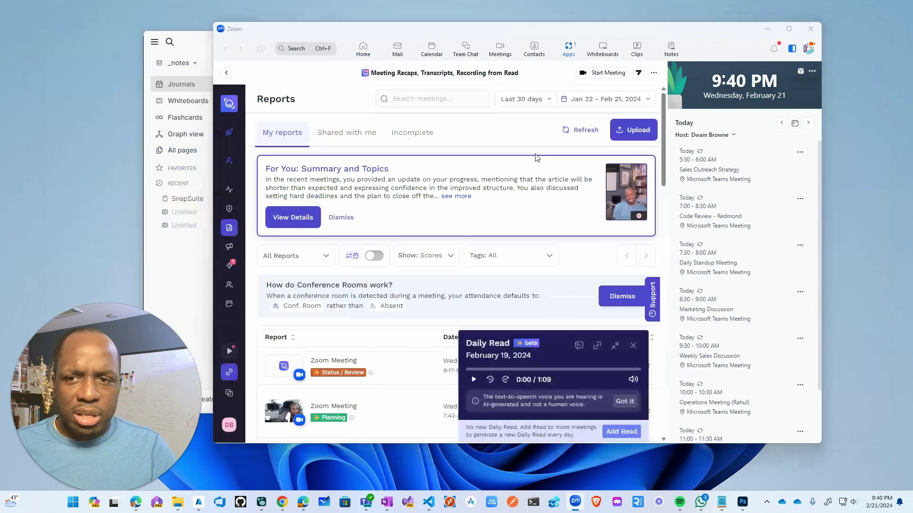
{"action": "left_click", "coordinate": [766, 29]}
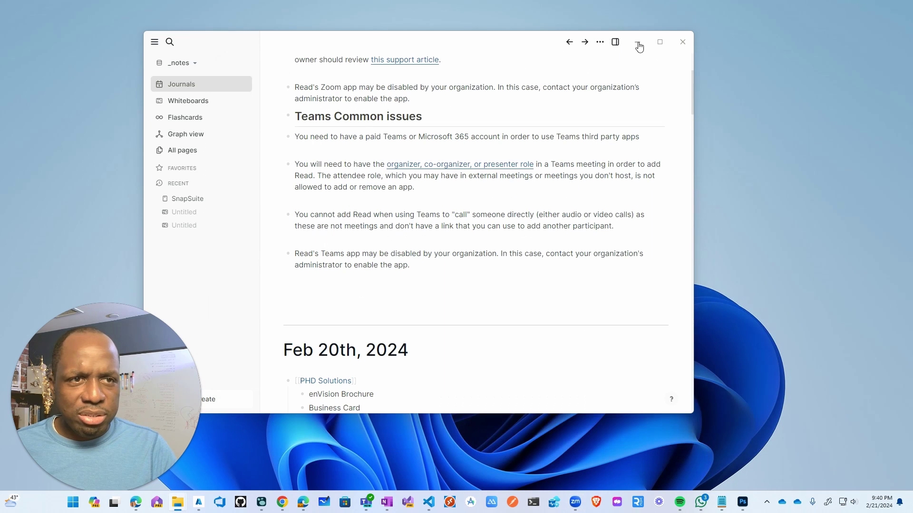
- Open Microsoft Teams and position its window, toggling it to full screen and back
{"action": "left_click", "coordinate": [366, 502]}
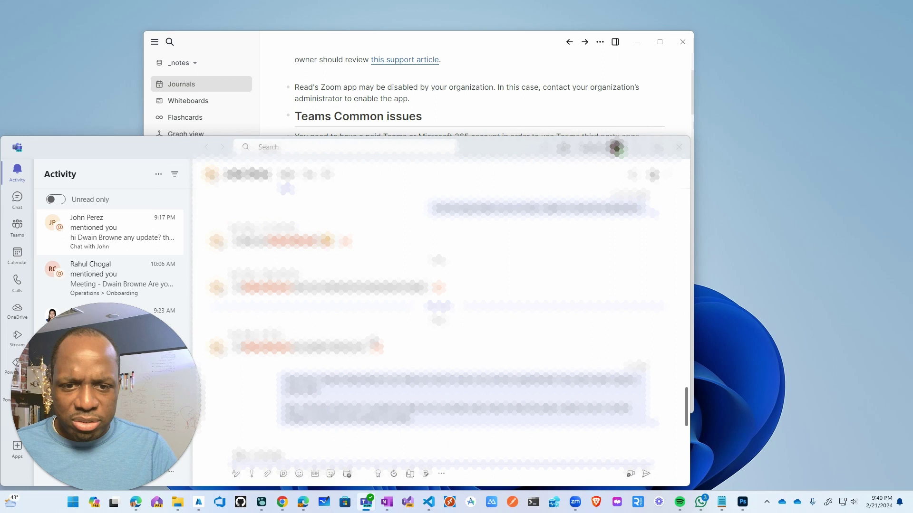
{"action": "left_click_drag", "start_coordinate": [174, 150], "coordinate": [410, 109]}
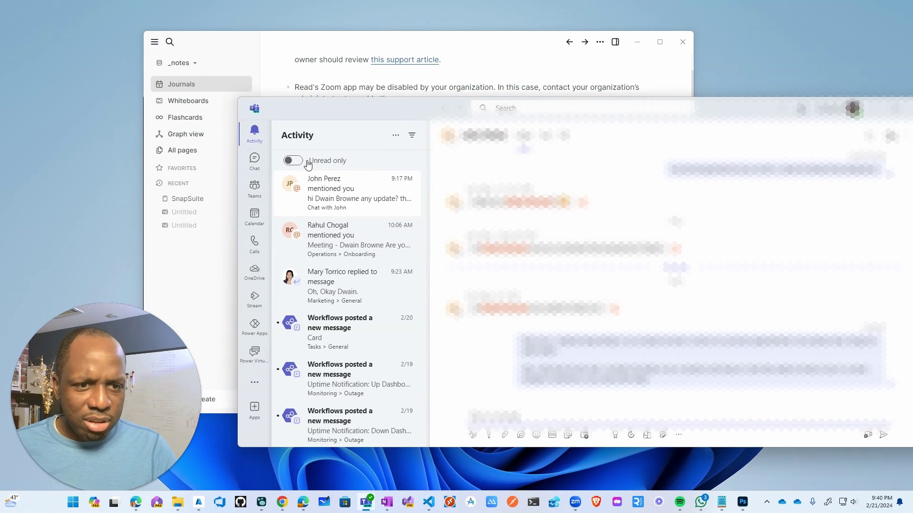
{"action": "left_click", "coordinate": [256, 185]}
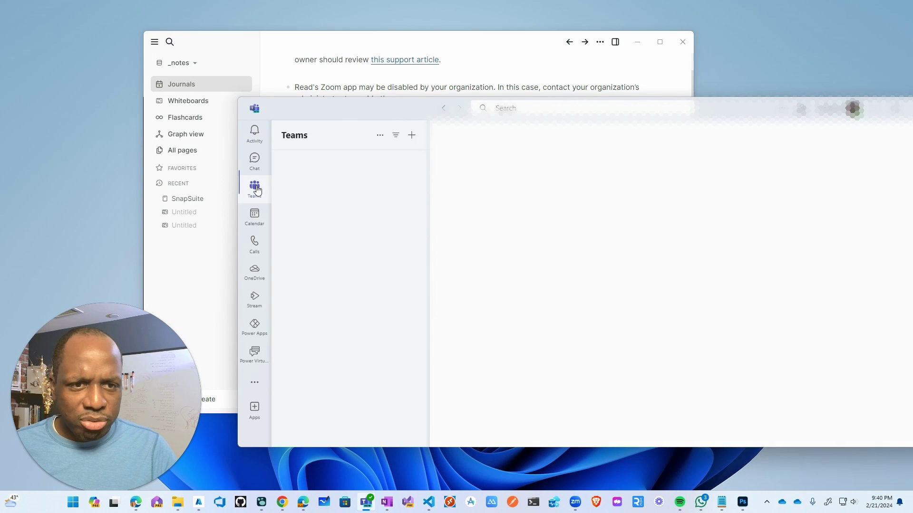
{"action": "left_click_drag", "start_coordinate": [344, 109], "coordinate": [276, 91]}
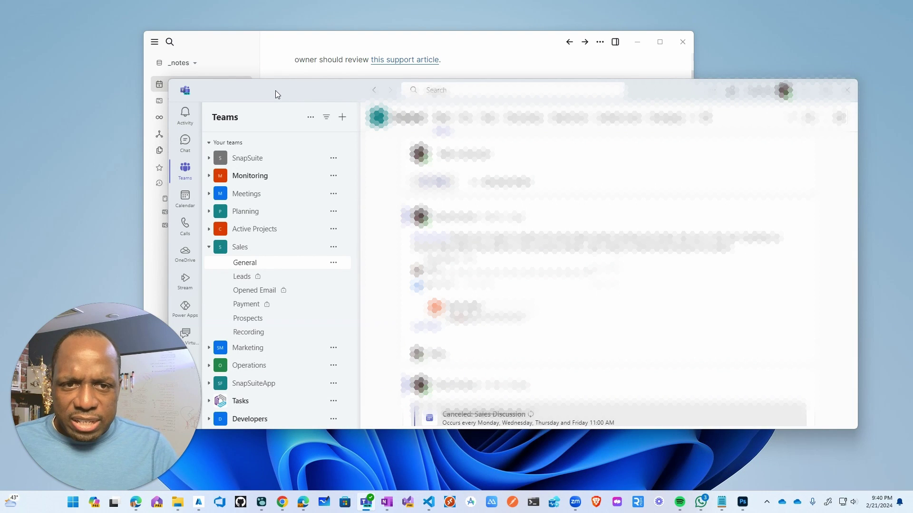
{"action": "double_click", "coordinate": [275, 90]}
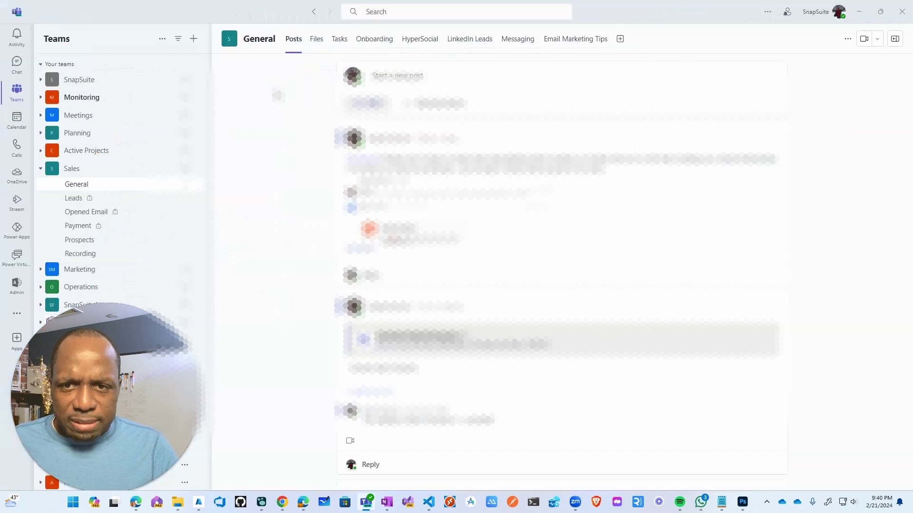
{"action": "double_click", "coordinate": [156, 16]}
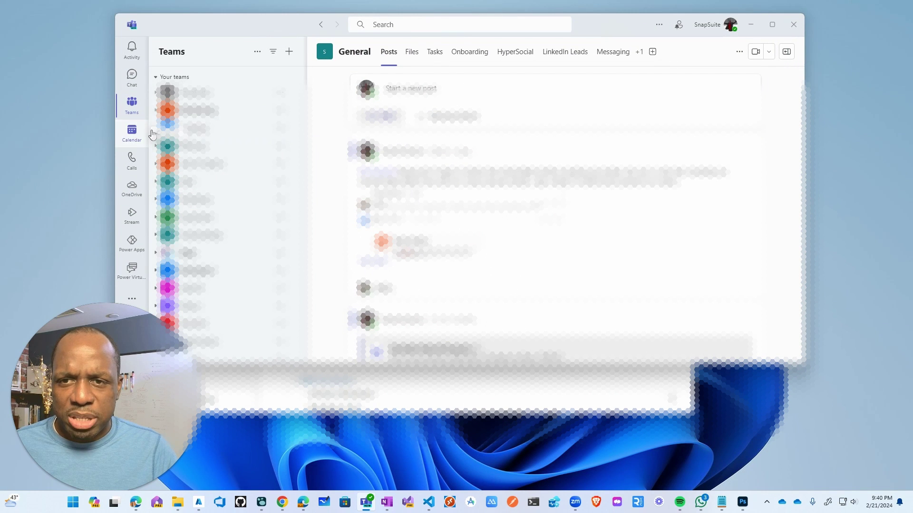
- Show Wednesday's 11:00 Sales Discussion details in the Teams calendar
{"action": "left_click", "coordinate": [131, 133]}
{"action": "scroll", "coordinate": [481, 254], "scroll_direction": "up", "scroll_amount": 2}
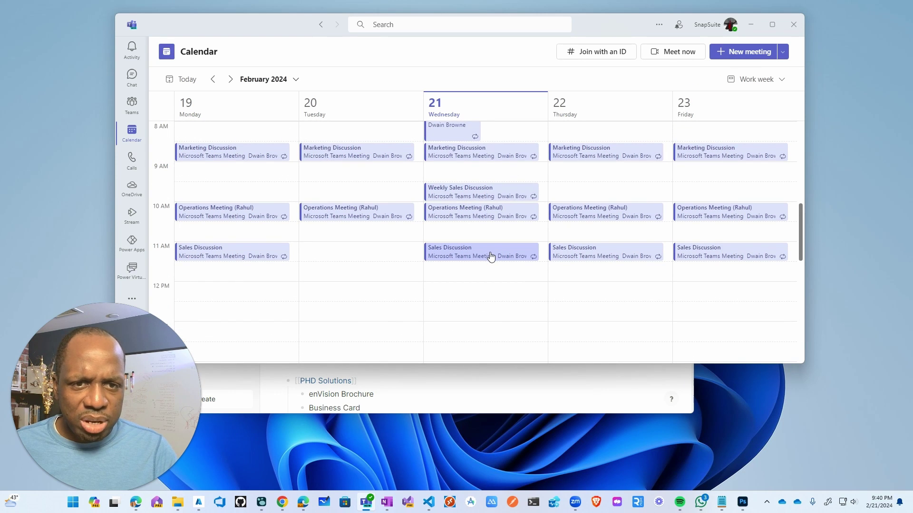
{"action": "left_click", "coordinate": [508, 256]}
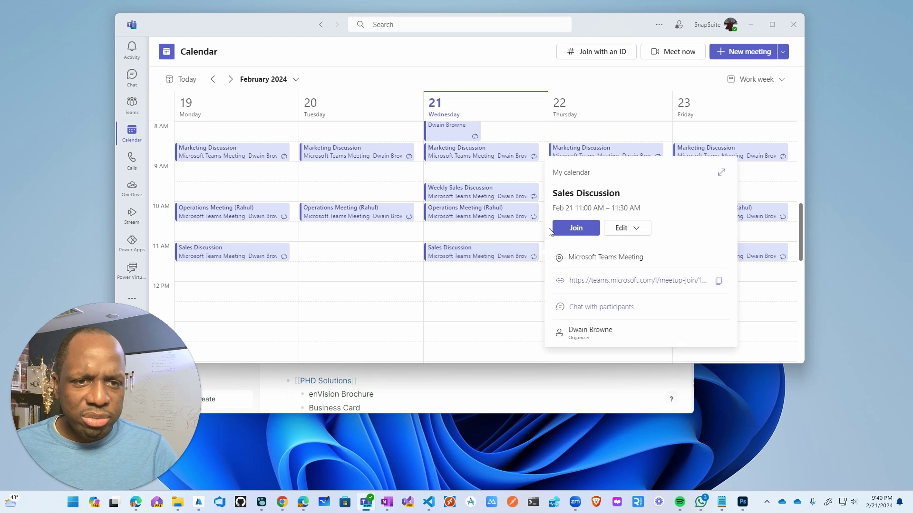
- Join Sales Discussion with computer audio, dismiss the recording notice, and enlarge the meeting window
{"action": "left_click", "coordinate": [571, 231]}
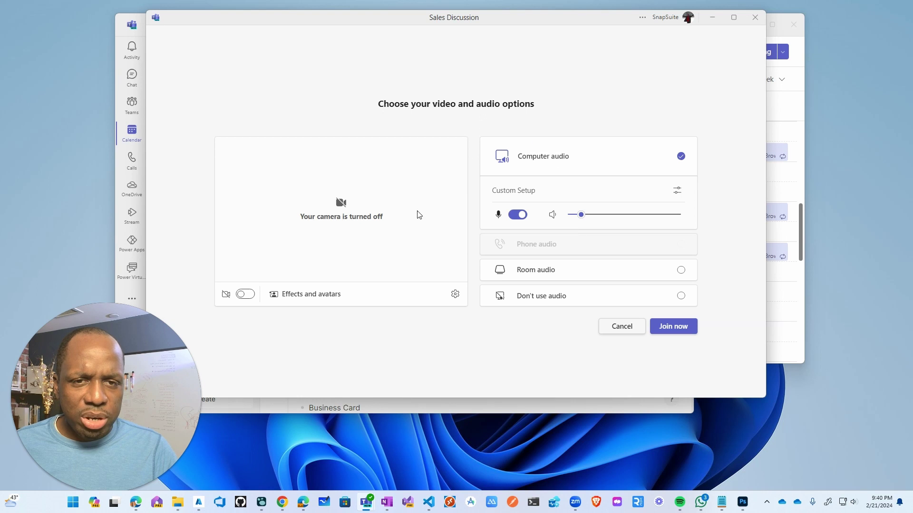
{"action": "left_click", "coordinate": [673, 325]}
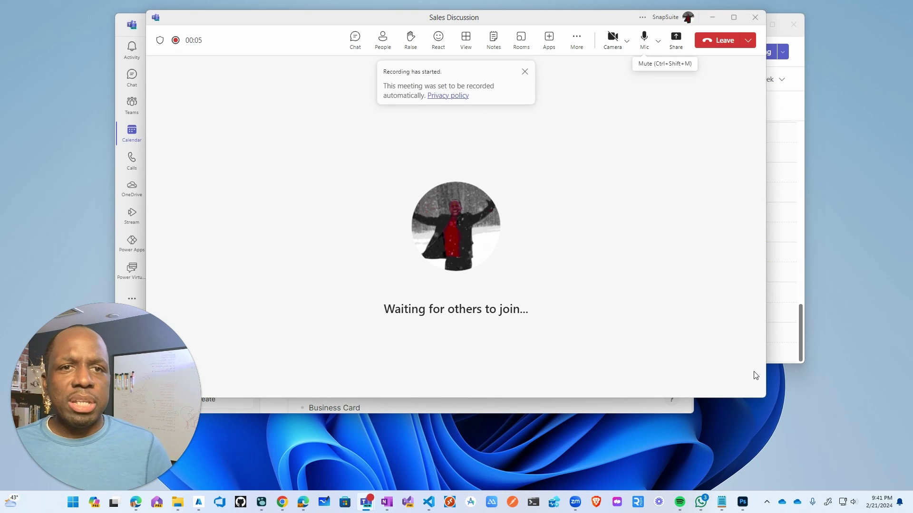
{"action": "left_click", "coordinate": [524, 72]}
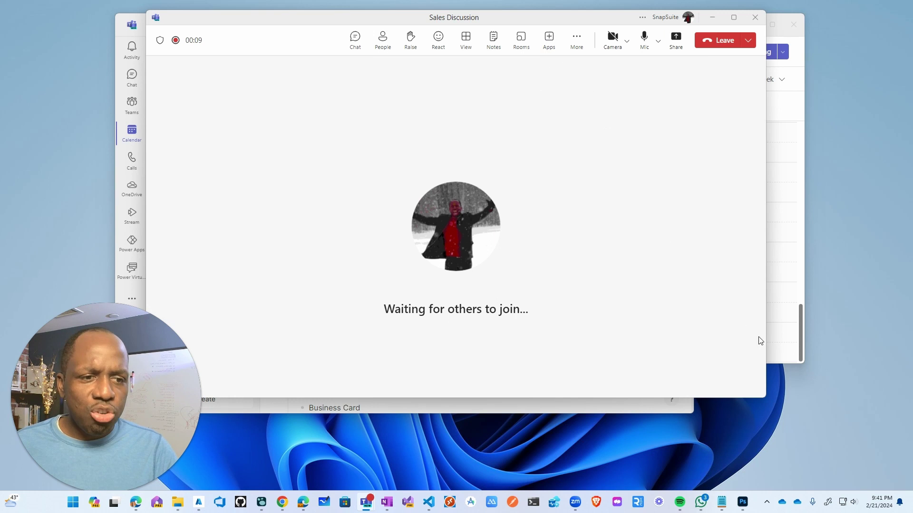
{"action": "left_click_drag", "start_coordinate": [762, 397], "coordinate": [854, 468]}
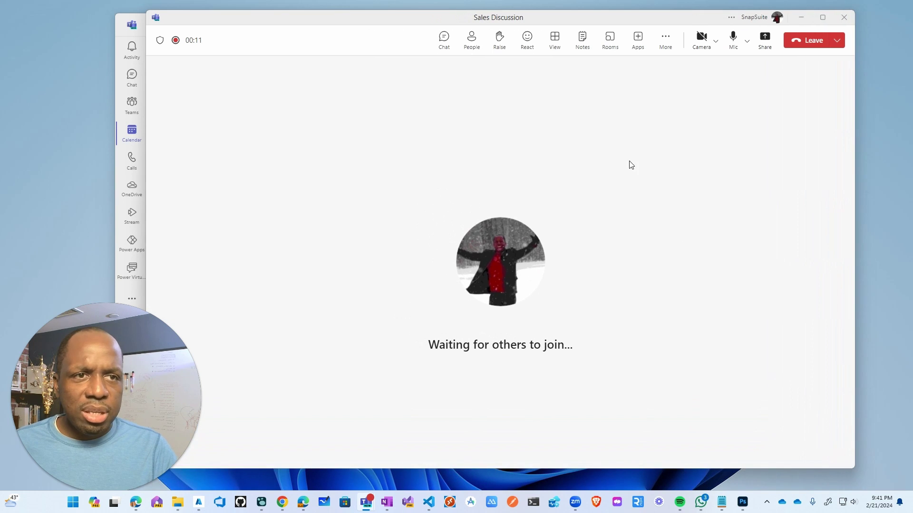
- Search the meeting's apps for 'meeting', add Meeting Summaries from Read AI, and save
{"action": "left_click", "coordinate": [637, 40]}
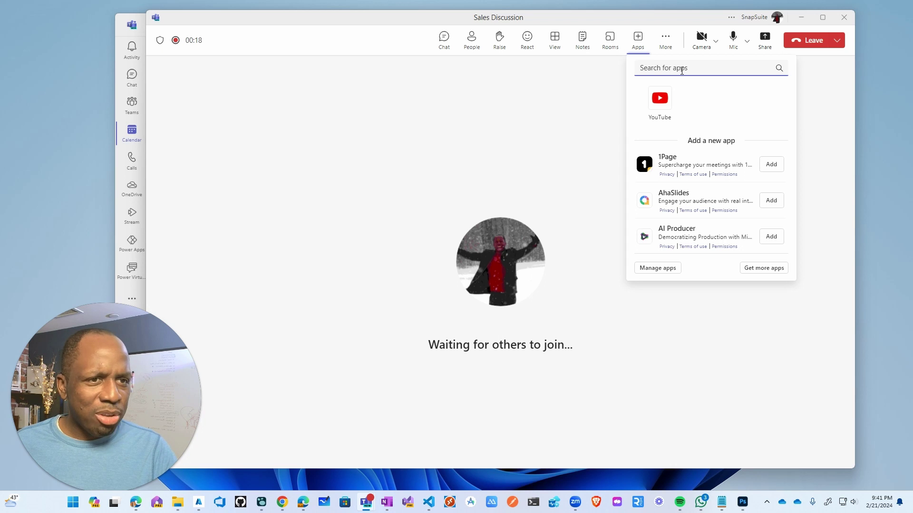
{"action": "type", "text": "e"}
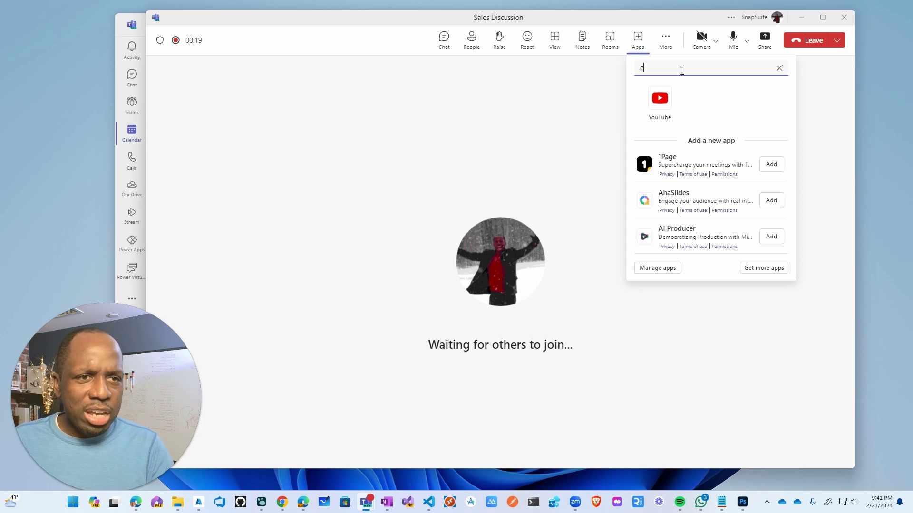
{"action": "key", "text": "BackSpace"}
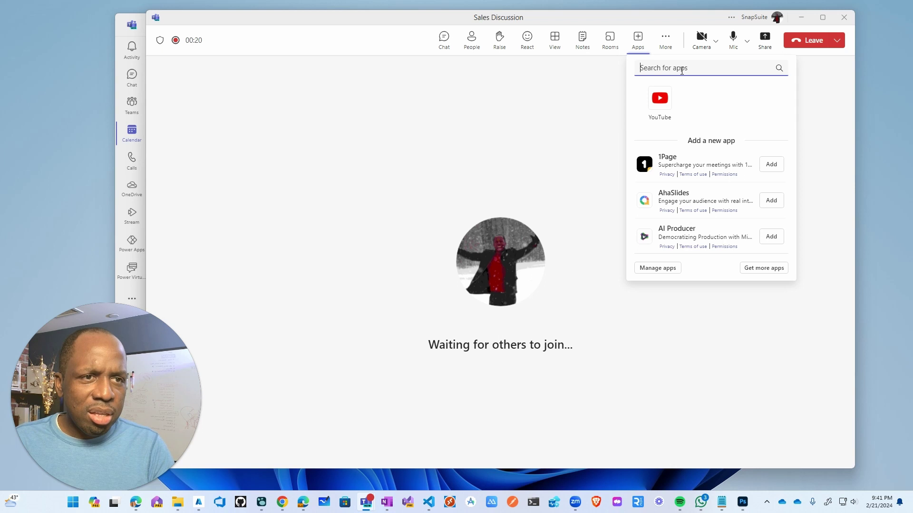
{"action": "type", "text": "meeting"}
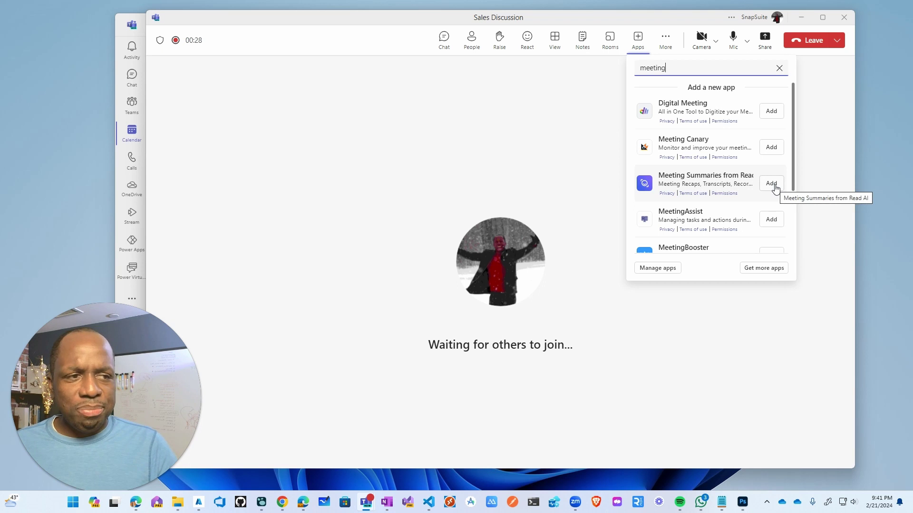
{"action": "left_click", "coordinate": [773, 186]}
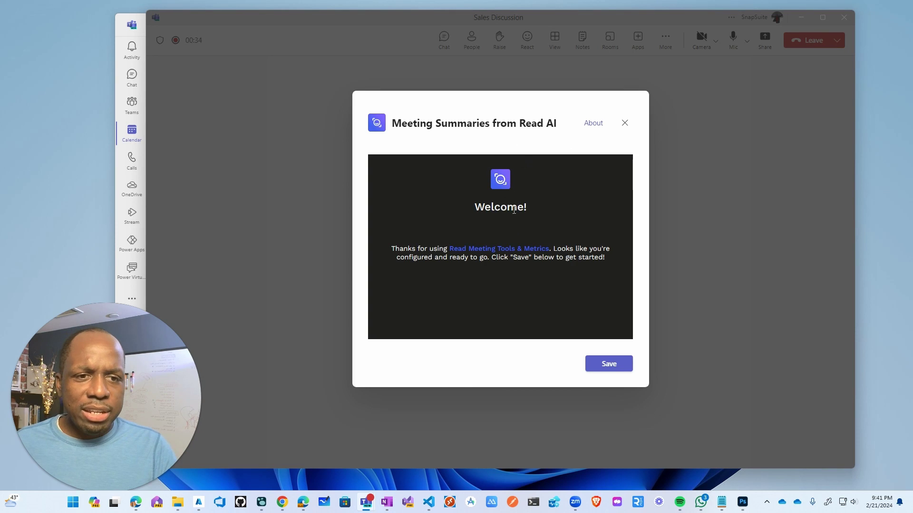
{"action": "left_click", "coordinate": [618, 364]}
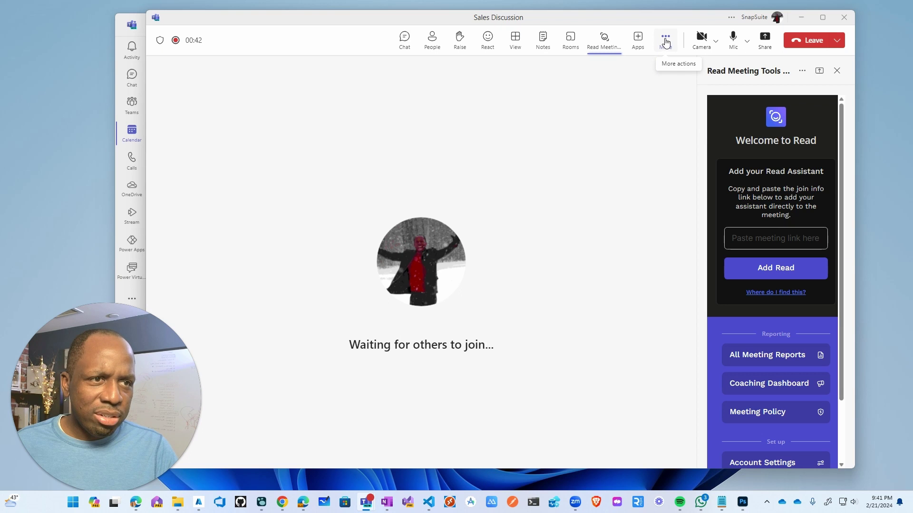
{"action": "left_click", "coordinate": [784, 278]}
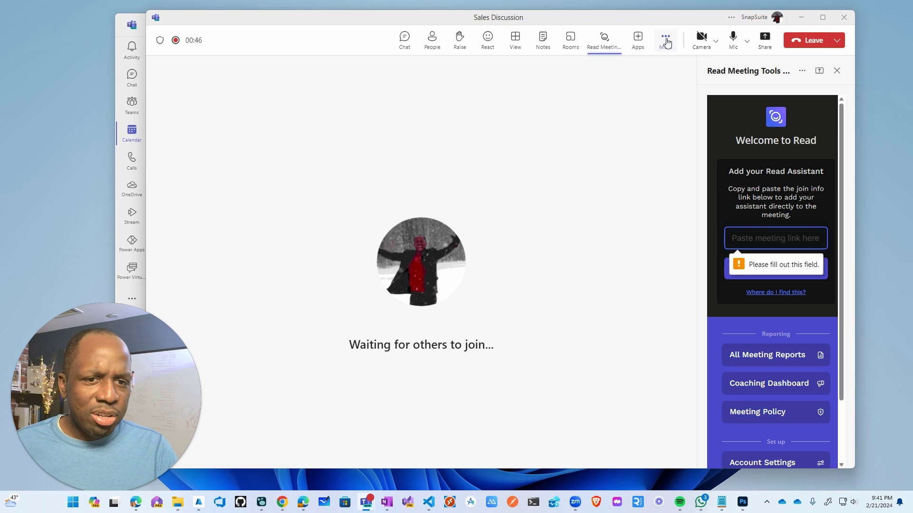
{"action": "left_click", "coordinate": [802, 71]}
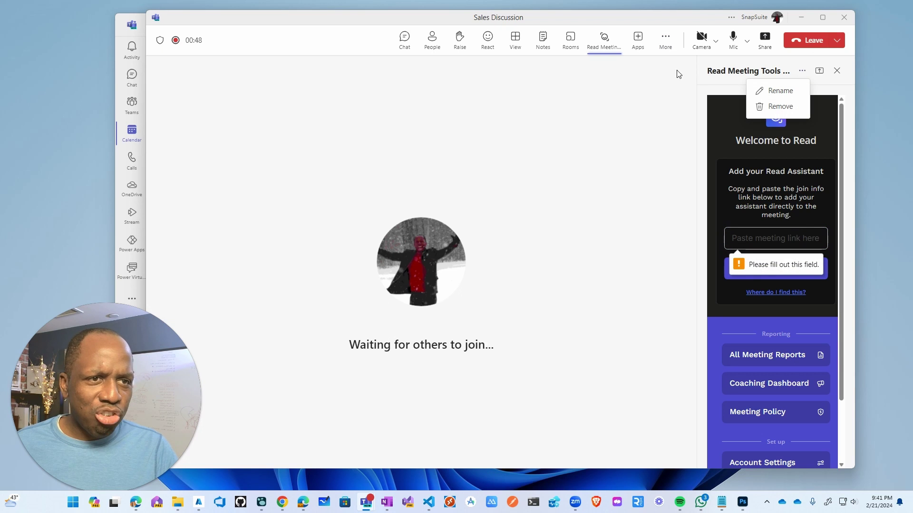
{"action": "left_click", "coordinate": [666, 40]}
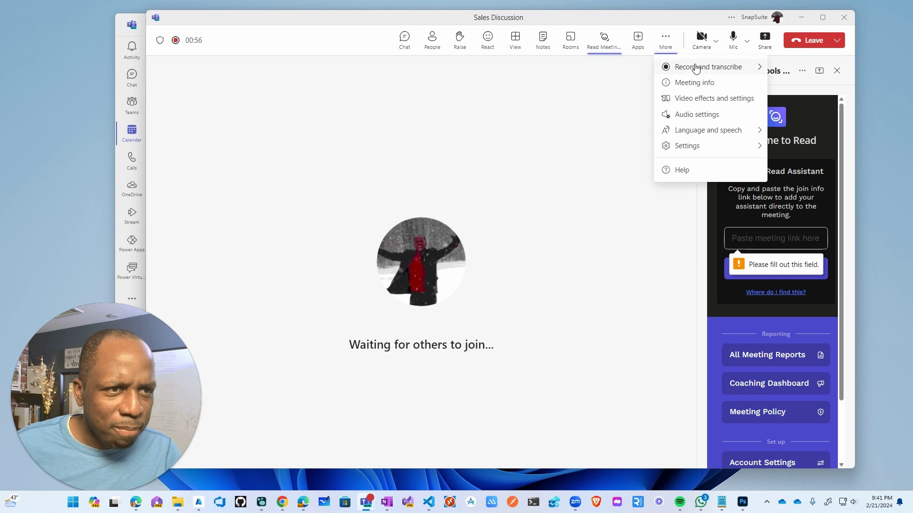
{"action": "left_click", "coordinate": [583, 158]}
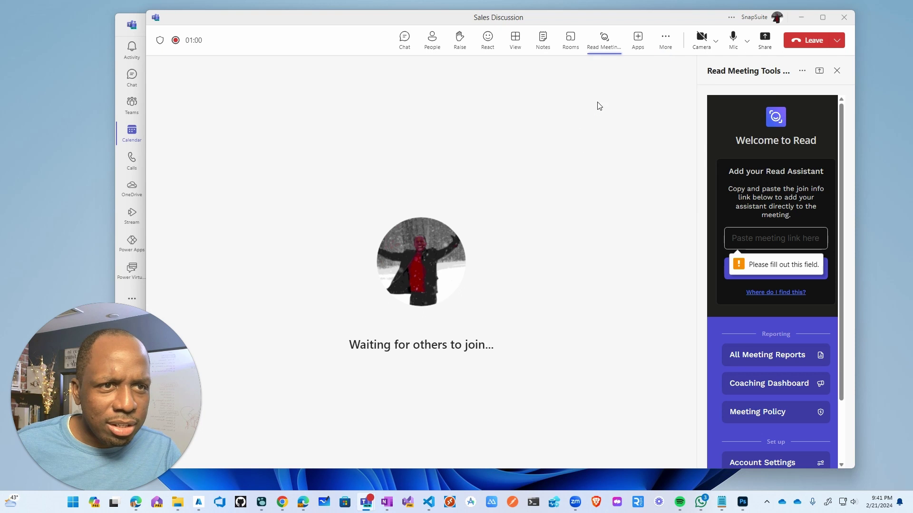
{"action": "left_click", "coordinate": [763, 40]}
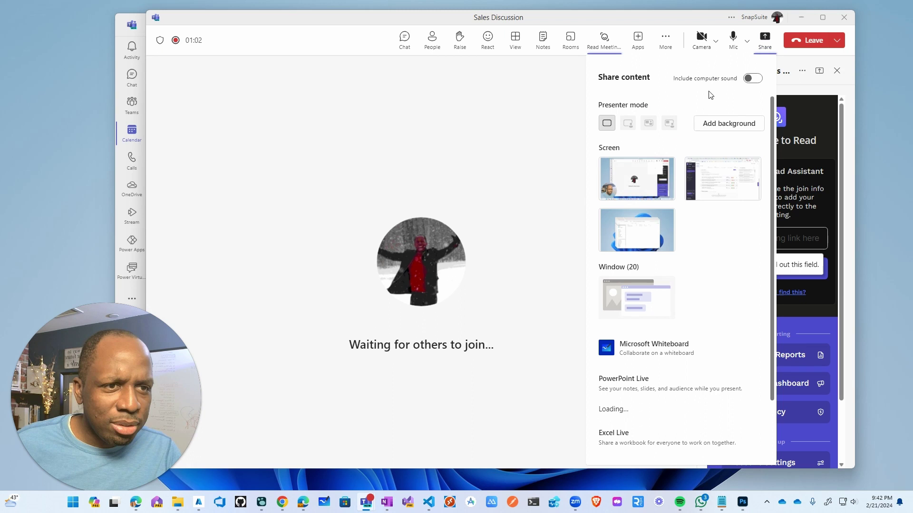
{"action": "left_click", "coordinate": [539, 142]}
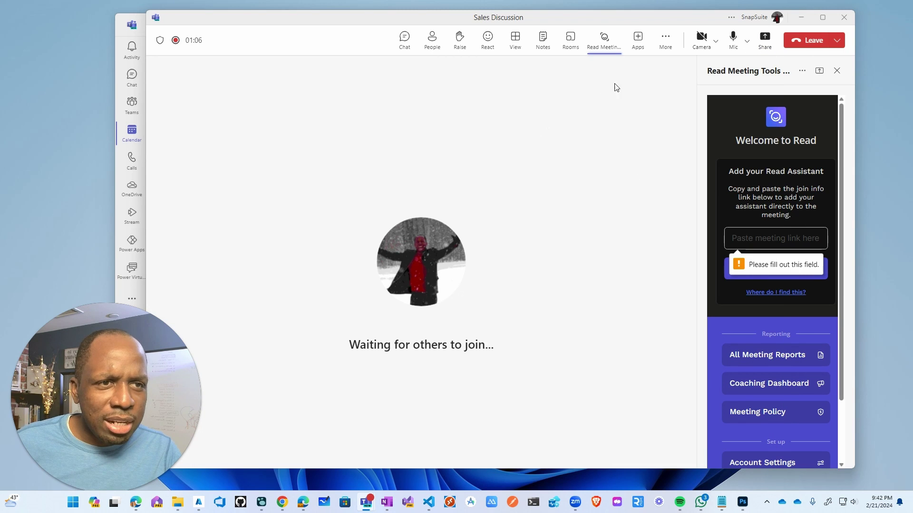
{"action": "left_click", "coordinate": [666, 40]}
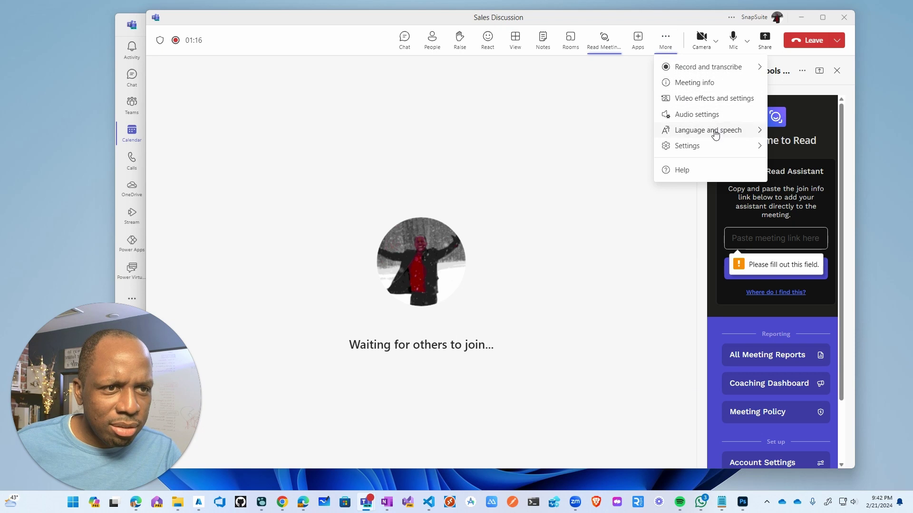
{"action": "left_click", "coordinate": [593, 158]}
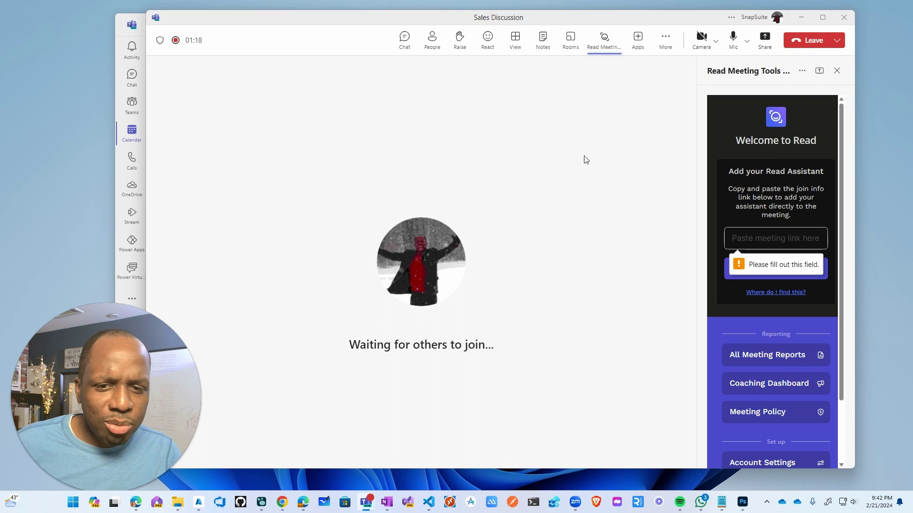
{"action": "mouse_move", "coordinate": [360, 22]}
{"action": "left_mouse_down"}
{"action": "mouse_move", "coordinate": [434, 19]}
{"action": "mouse_move", "coordinate": [366, 20]}
{"action": "left_mouse_up"}
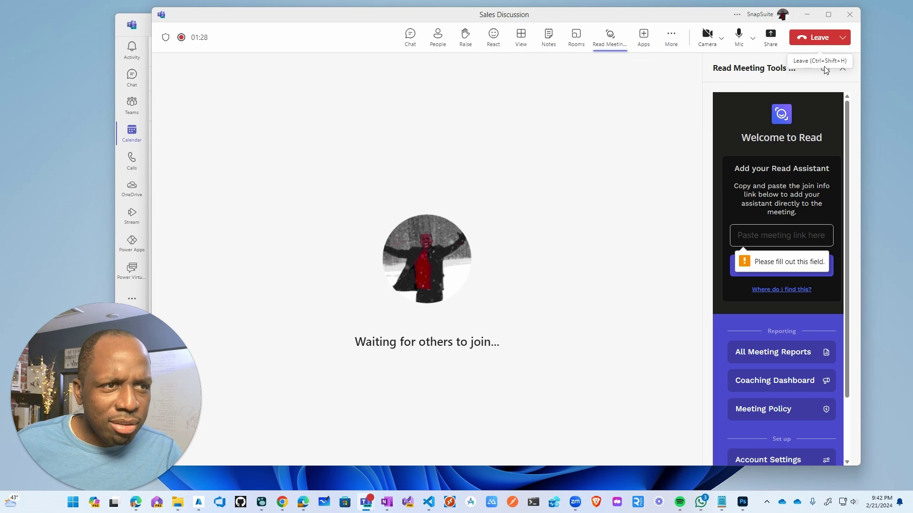
- Copy the Sales Discussion meeting link from its Teams calendar event
{"action": "left_click", "coordinate": [844, 41]}
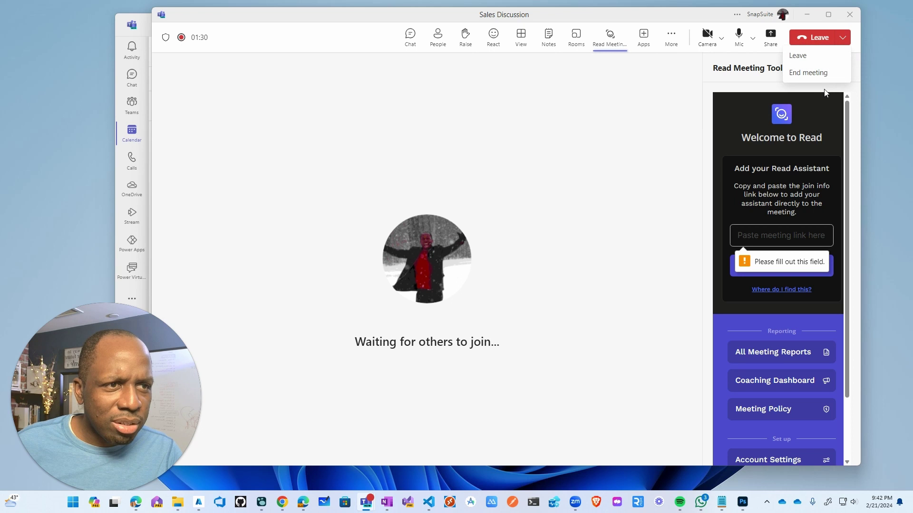
{"action": "left_click", "coordinate": [322, 98]}
{"action": "left_click_drag", "start_coordinate": [252, 24], "coordinate": [366, 20]}
{"action": "left_click", "coordinate": [180, 36]}
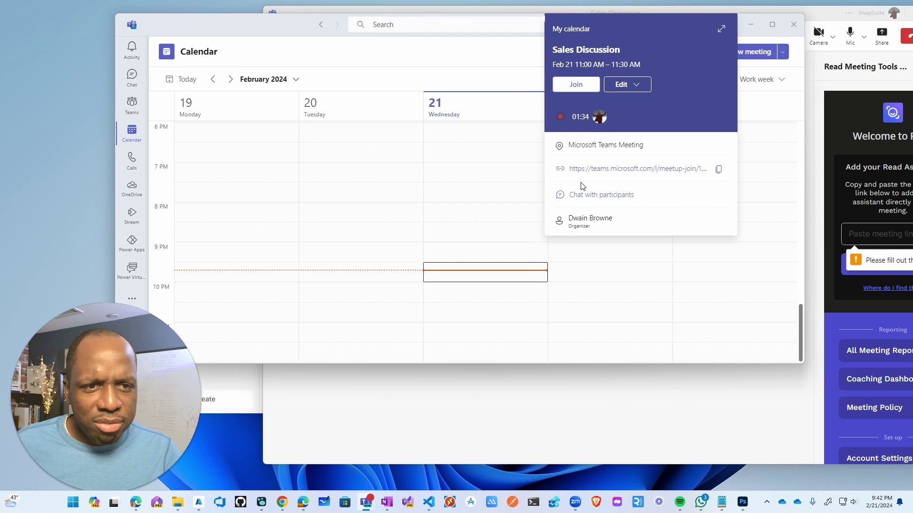
{"action": "left_click", "coordinate": [718, 170]}
- Paste the Sales Discussion link into Read's meeting field and add Read to the meeting
{"action": "left_click", "coordinate": [816, 17]}
{"action": "left_click_drag", "start_coordinate": [801, 19], "coordinate": [588, 19]}
{"action": "left_click", "coordinate": [676, 233]}
{"action": "key", "text": "ctrl+v"}
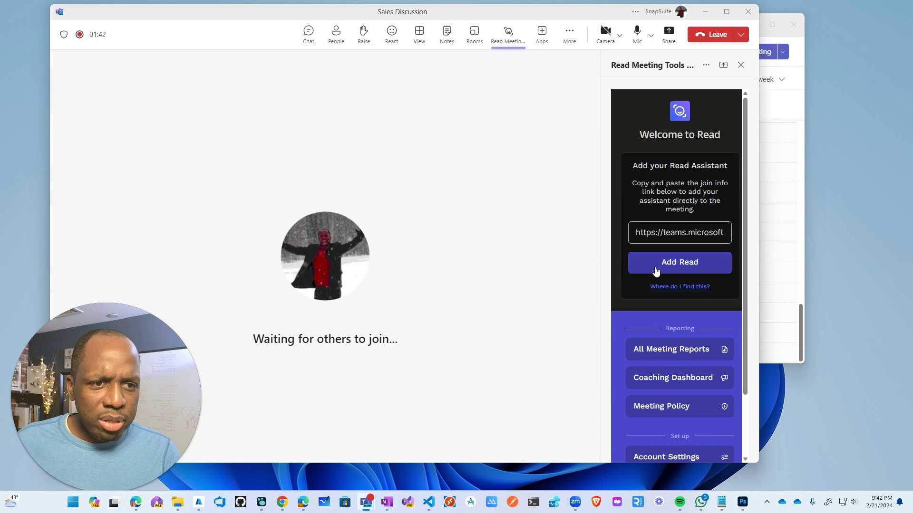
{"action": "left_click", "coordinate": [679, 265]}
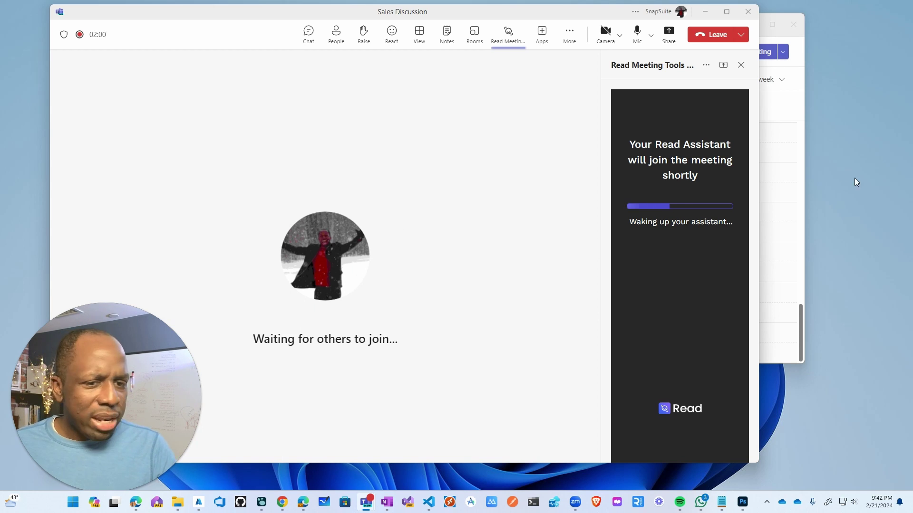
- Highlight the Logseq note saying Read can't join direct Teams calls, then return to the meeting
{"action": "left_click", "coordinate": [261, 502]}
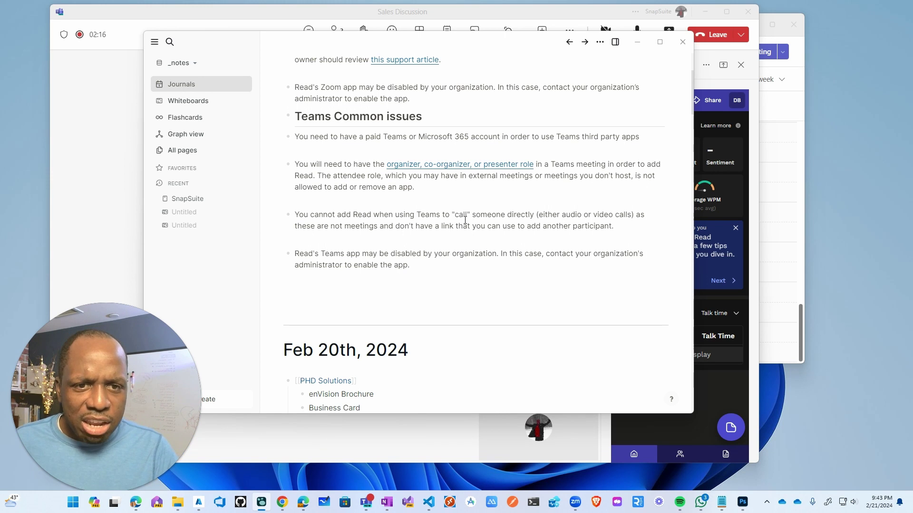
{"action": "left_click_drag", "start_coordinate": [608, 224], "coordinate": [295, 214]}
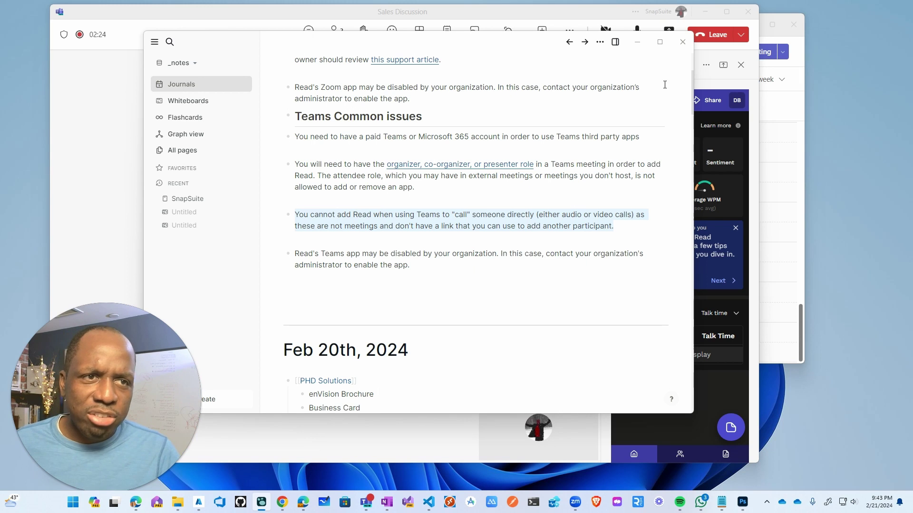
{"action": "key", "text": "alt+Tab"}
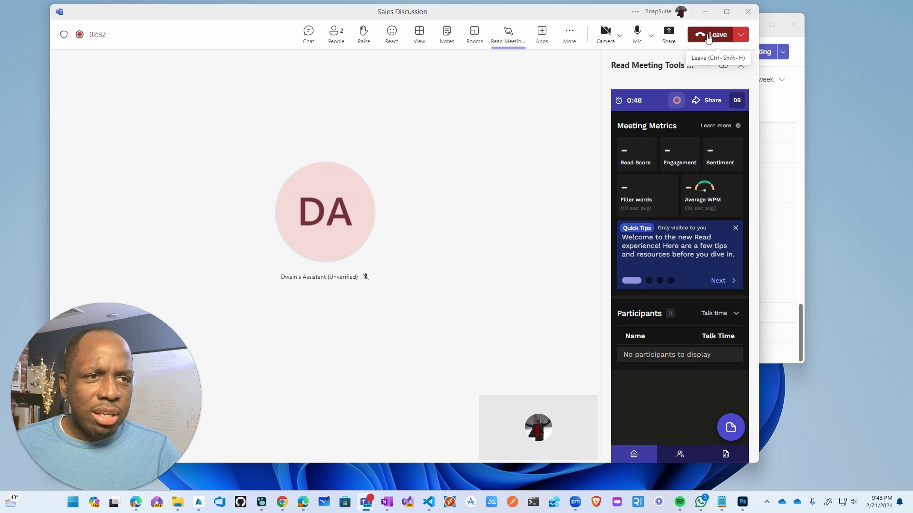
{"action": "mouse_move", "coordinate": [298, 285]}
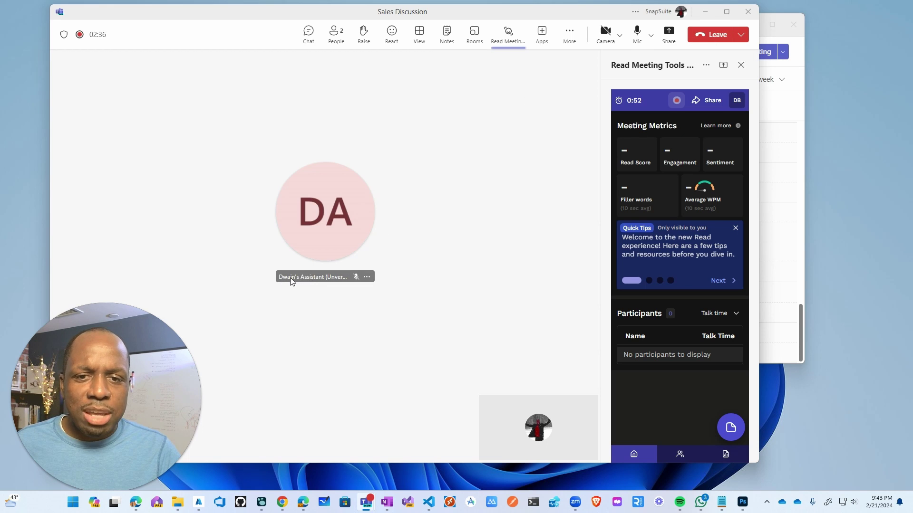
{"action": "left_click", "coordinate": [366, 277]}
{"action": "left_click", "coordinate": [373, 329]}
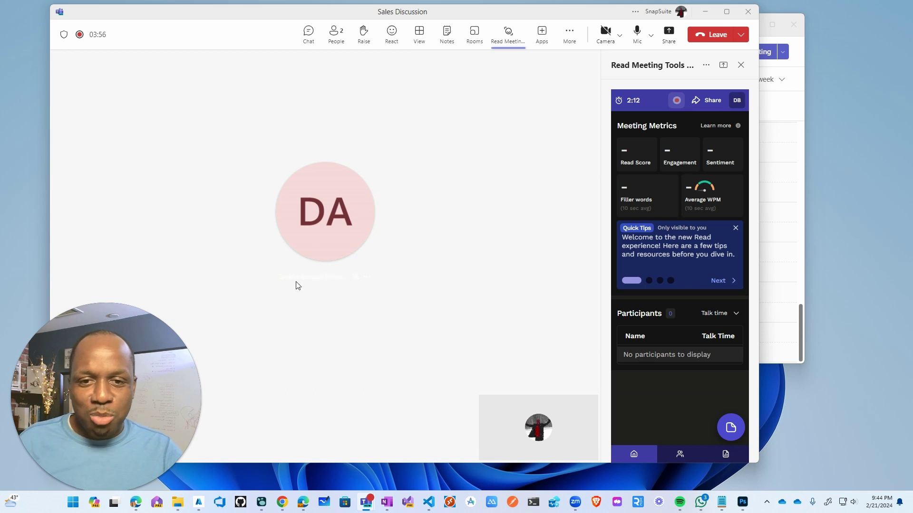
- View the Read assistant's external profile card, then close it
{"action": "left_click", "coordinate": [325, 276]}
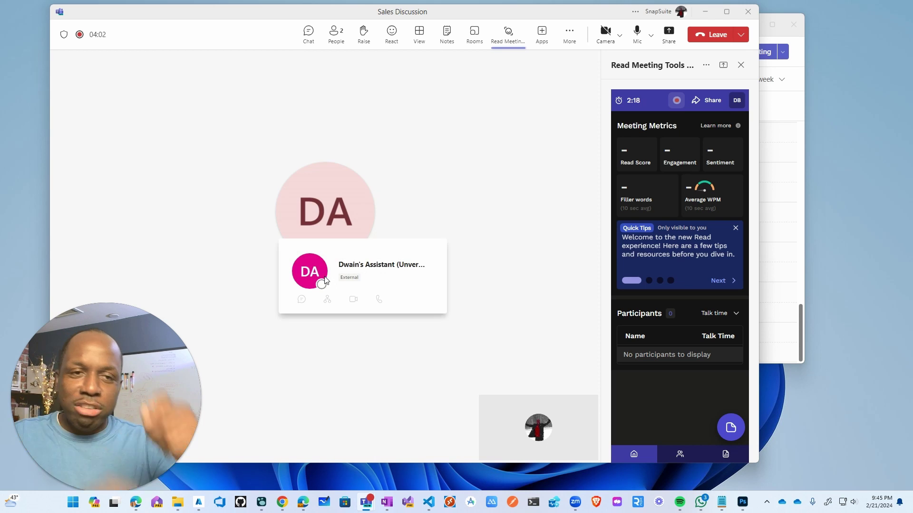
{"action": "left_click", "coordinate": [495, 184]}
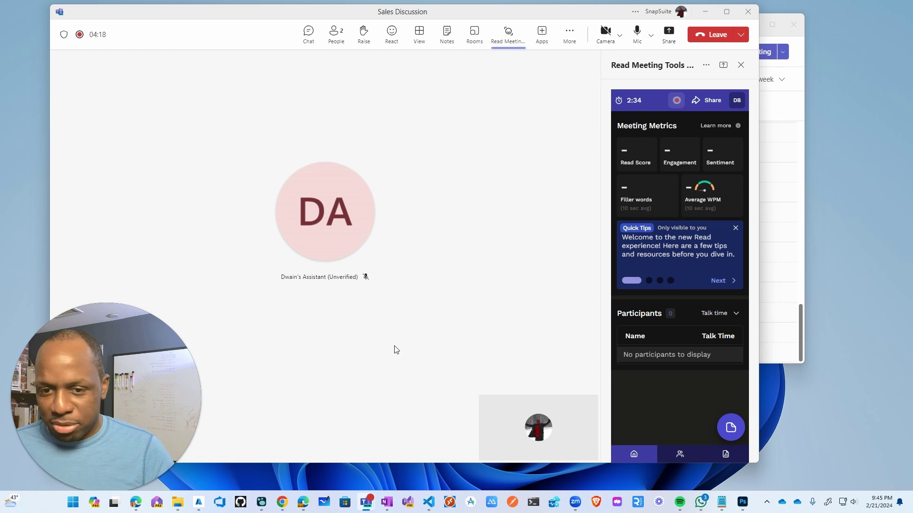
- Reselect the Logseq note about Read not joining direct Teams calls
{"action": "left_click", "coordinate": [262, 504]}
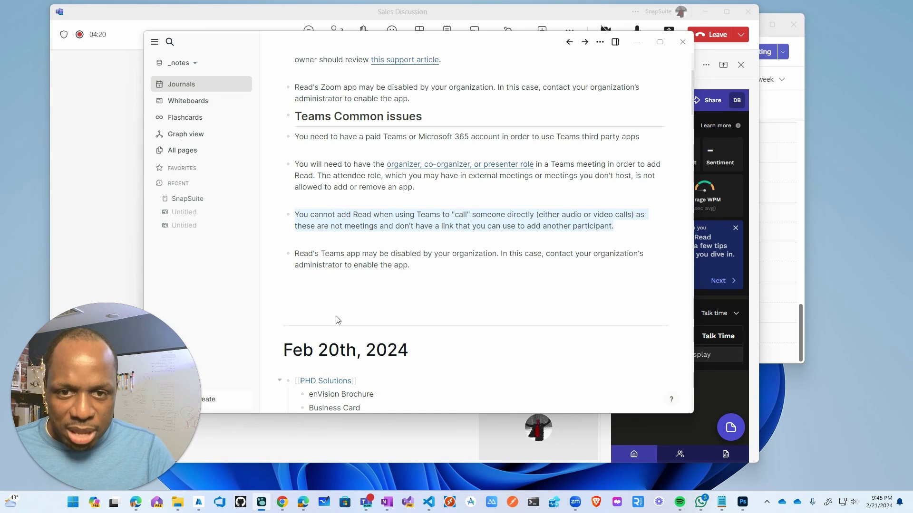
{"action": "left_click", "coordinate": [419, 266]}
{"action": "left_click_drag", "start_coordinate": [632, 231], "coordinate": [289, 223]}
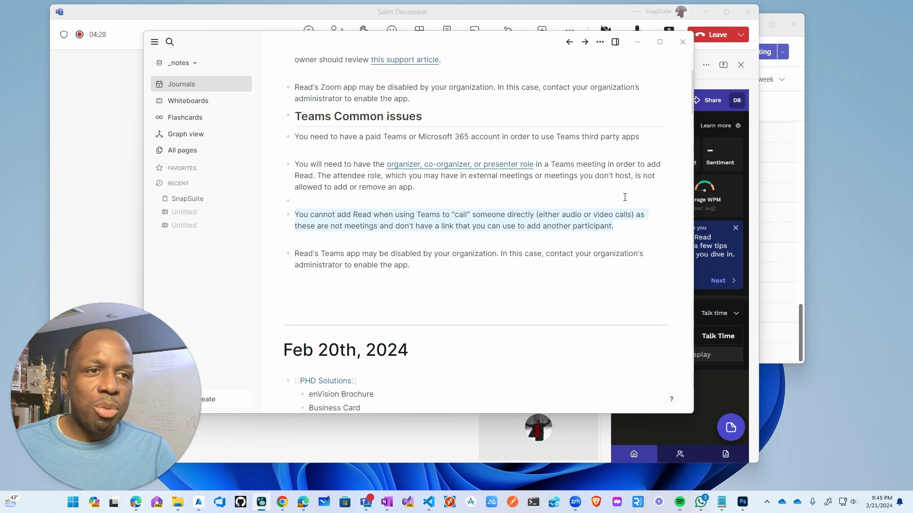
- Leave the Sales Discussion meeting, close the Read panel and dismiss the call-quality prompt
{"action": "key", "text": "alt+Tab"}
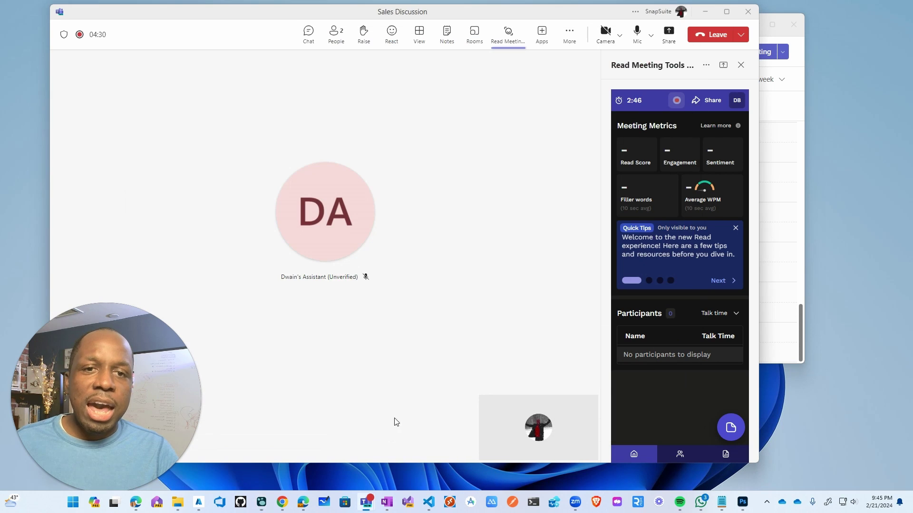
{"action": "left_click", "coordinate": [713, 35]}
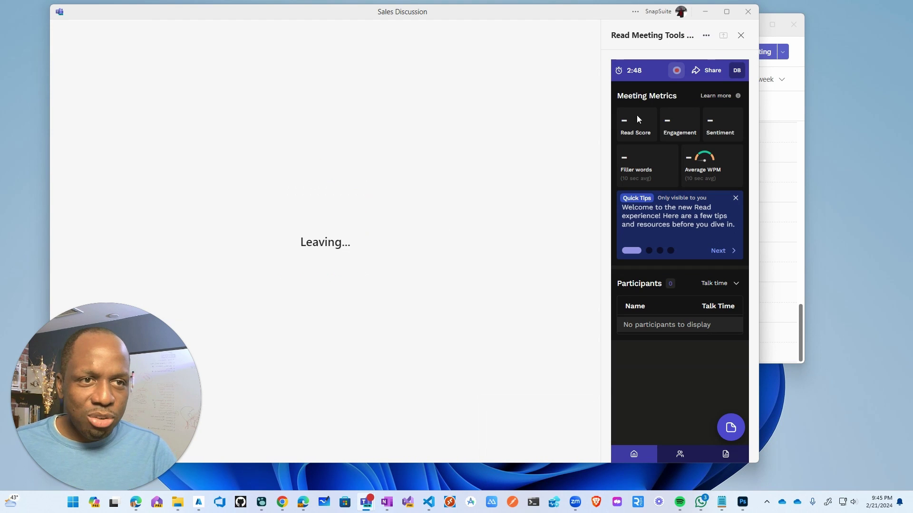
{"action": "left_click", "coordinate": [741, 37]}
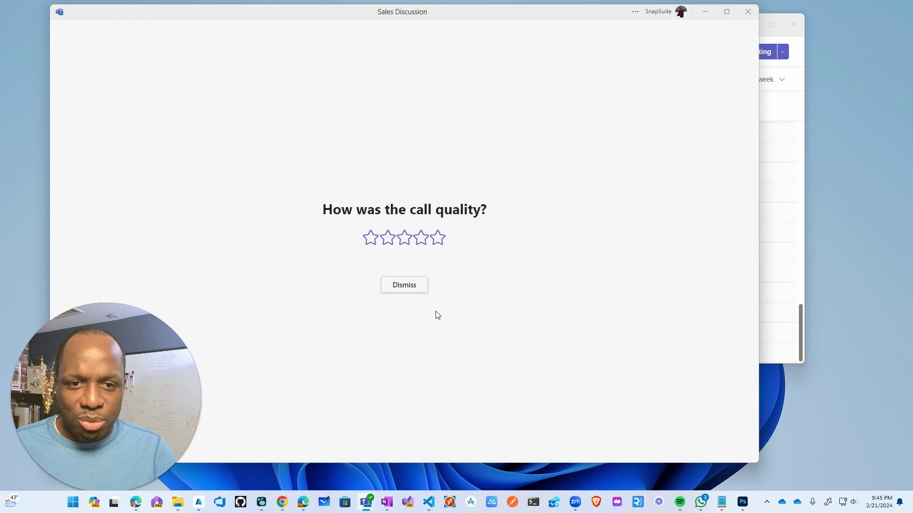
{"action": "left_click", "coordinate": [415, 287]}
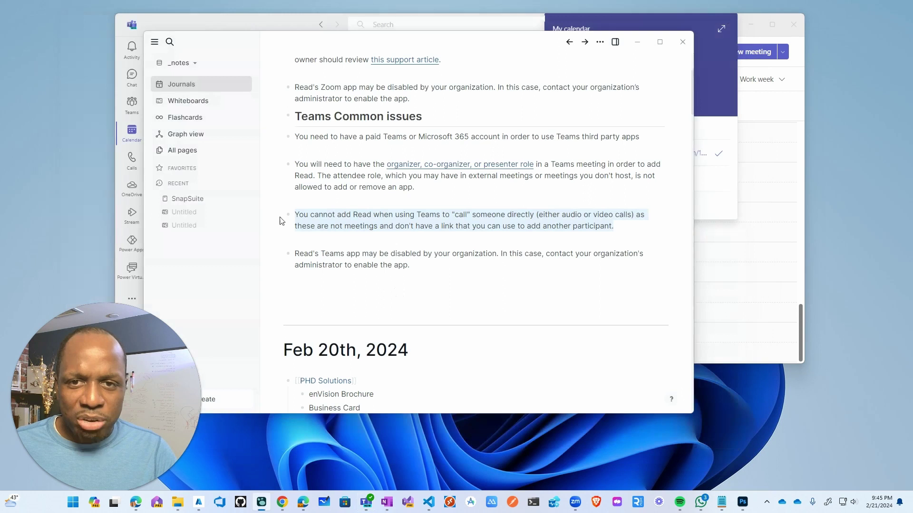
- Browse Teams chats and open another contact's conversation, then minimize Teams
{"action": "left_click", "coordinate": [366, 502]}
{"action": "left_click", "coordinate": [131, 105]}
{"action": "key", "text": "ctrl+2"}
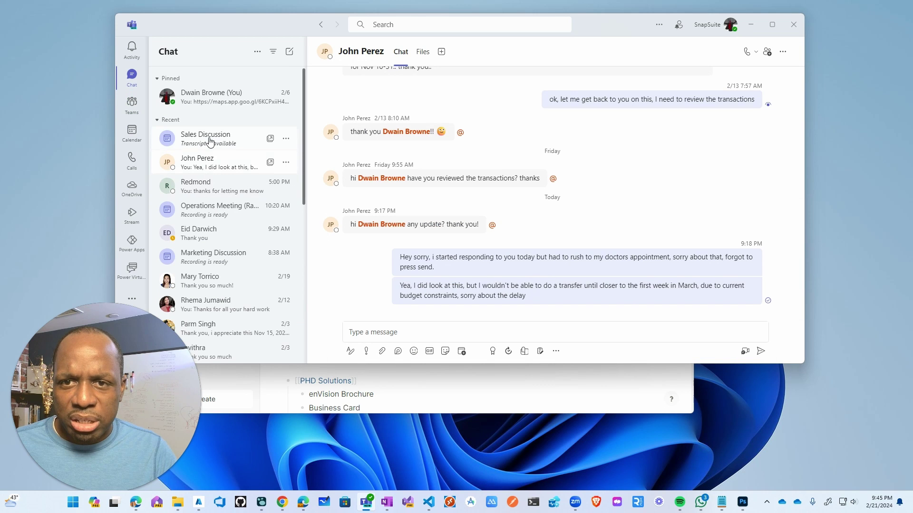
{"action": "left_click", "coordinate": [207, 192]}
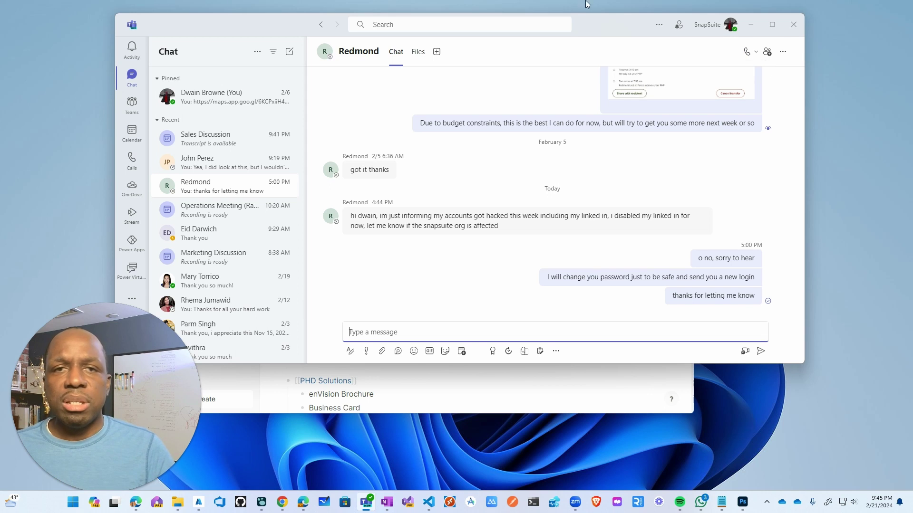
{"action": "left_click", "coordinate": [750, 24]}
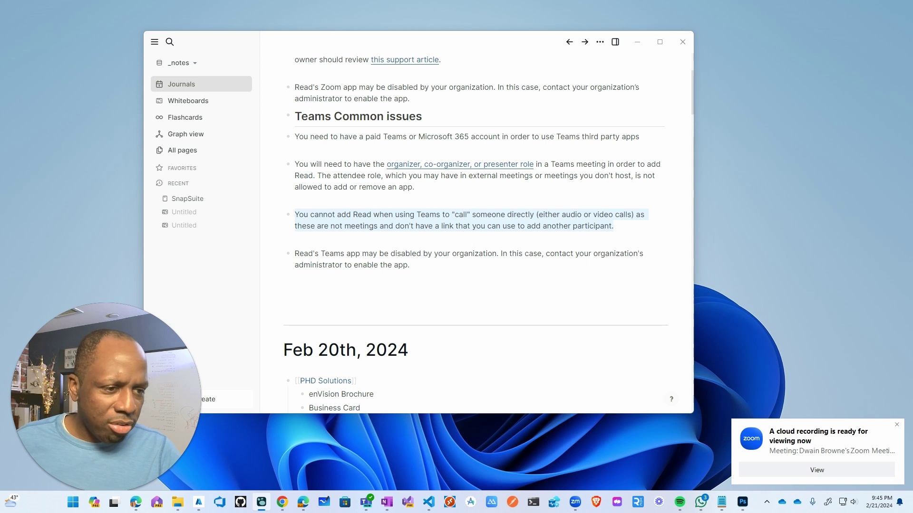
- Close the Zoom 'cloud recording is ready' notification
{"action": "left_click", "coordinate": [896, 424]}
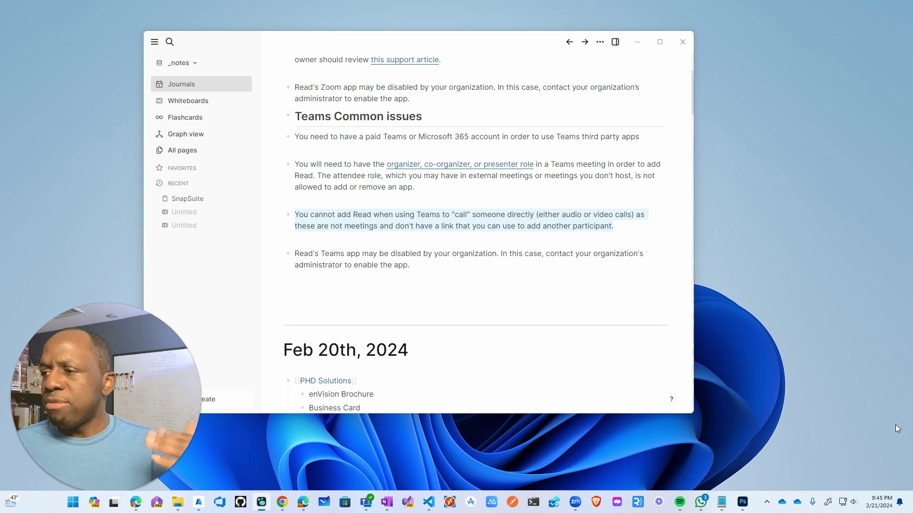